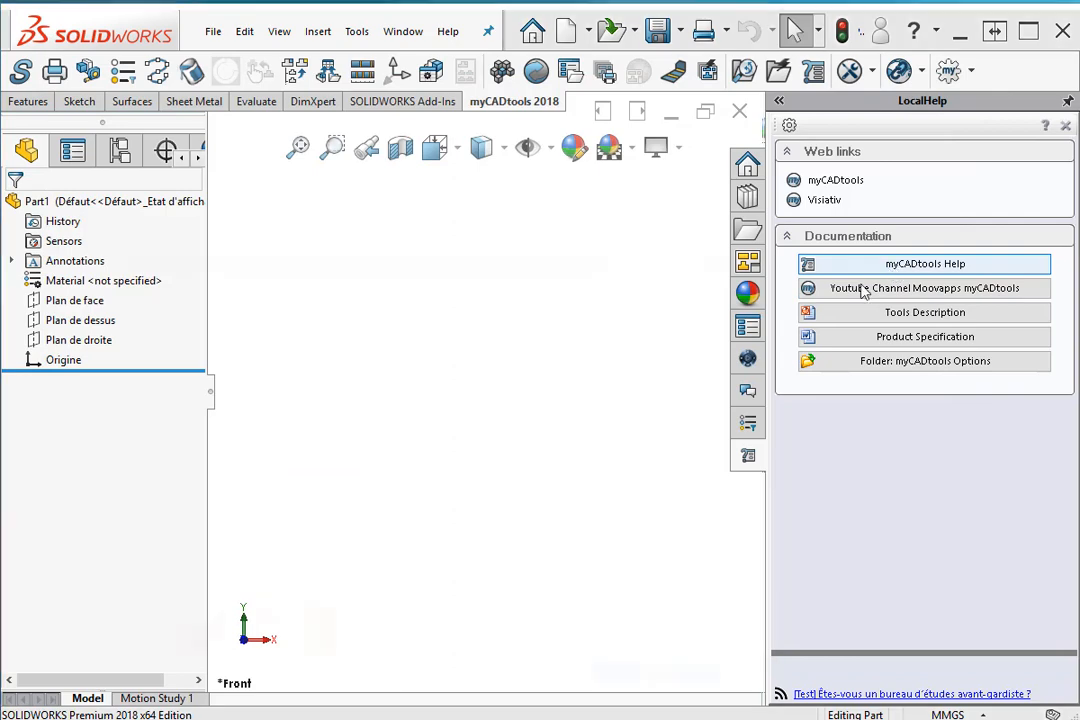
Step: Browse the myCADtools help to the CloneComponents topic, read through it and minimize the browser
{"action": "scroll", "coordinate": [425, 390], "scroll_direction": "down", "scroll_amount": 3}
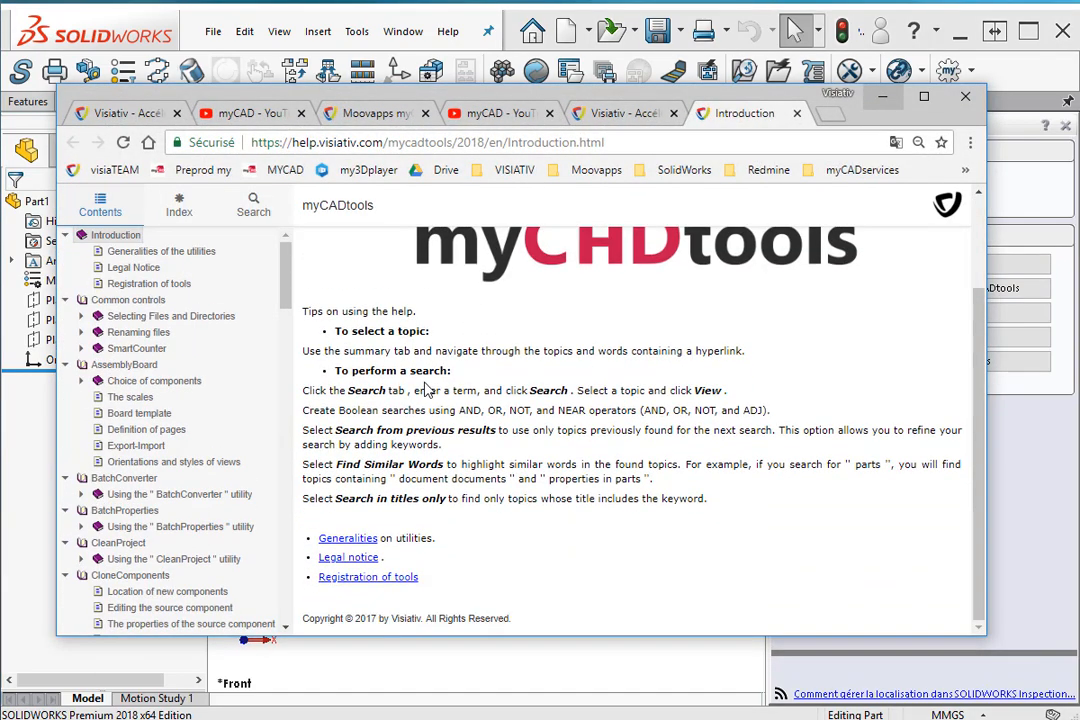
{"action": "left_click", "coordinate": [140, 591]}
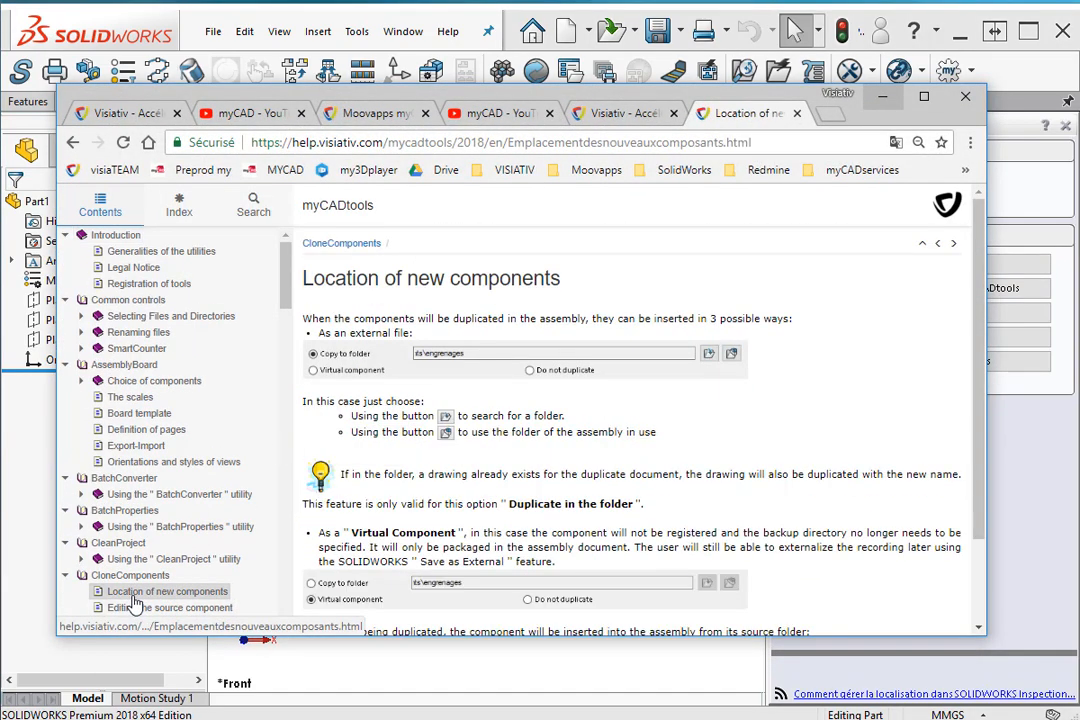
{"action": "left_click", "coordinate": [130, 576]}
{"action": "scroll", "coordinate": [513, 465], "scroll_direction": "down", "scroll_amount": 10}
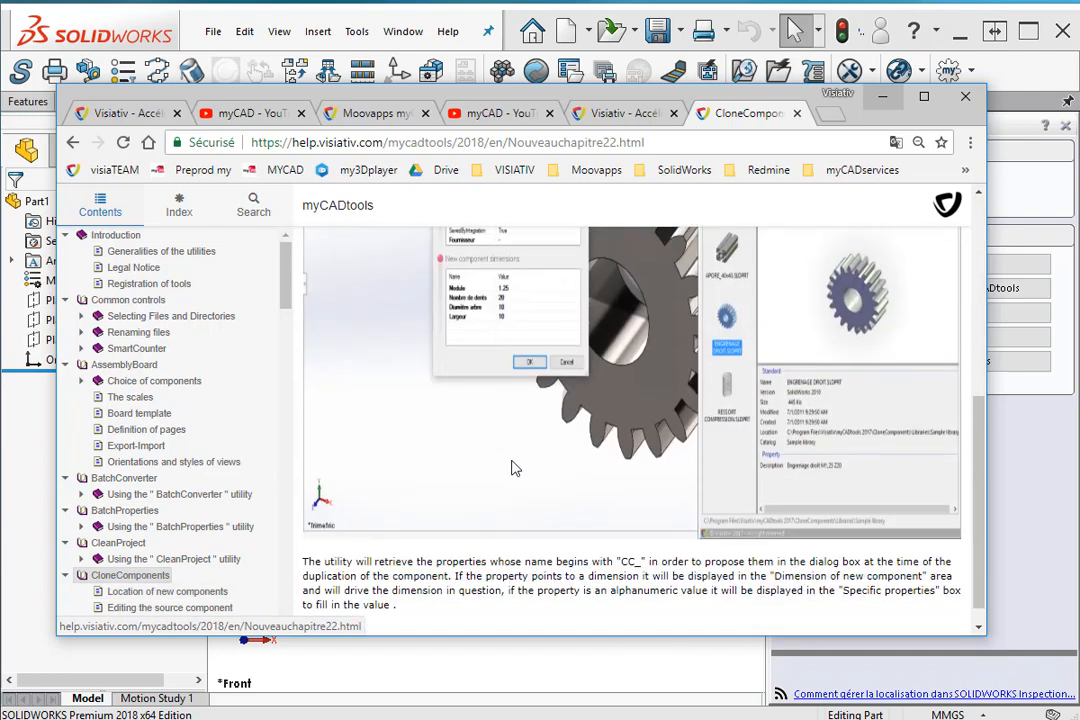
{"action": "left_click", "coordinate": [885, 97]}
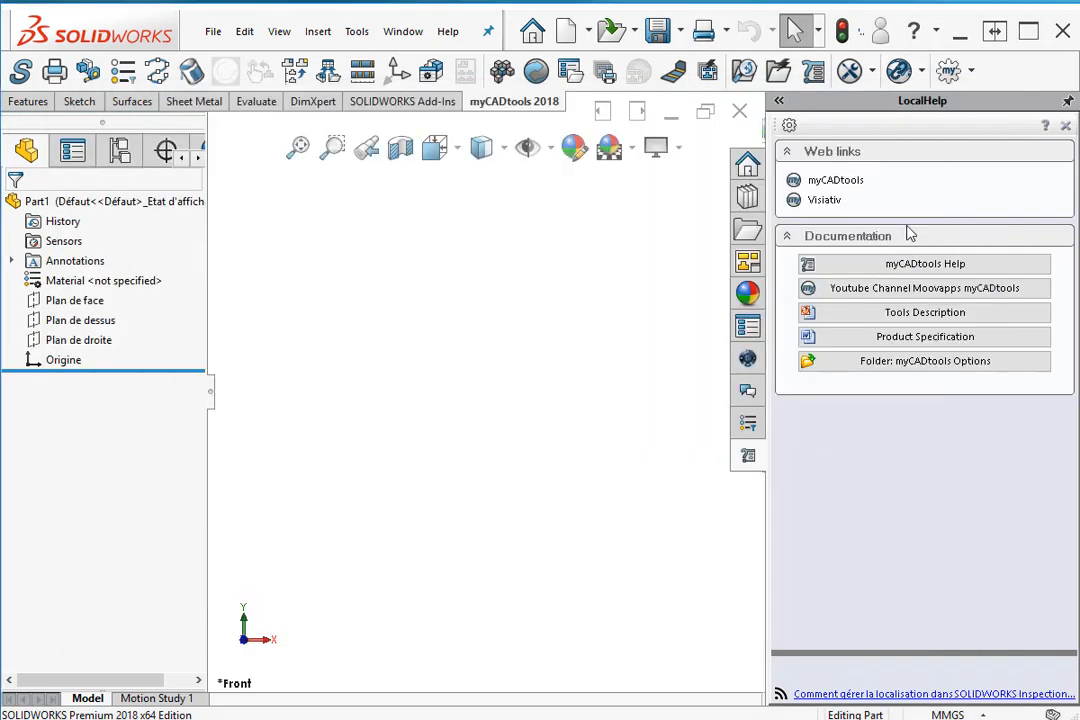
Step: Open the Youtube Channel Moovapps myCADtools link from LocalHelp, look through the channel page and minimize the browser
{"action": "left_click", "coordinate": [913, 288]}
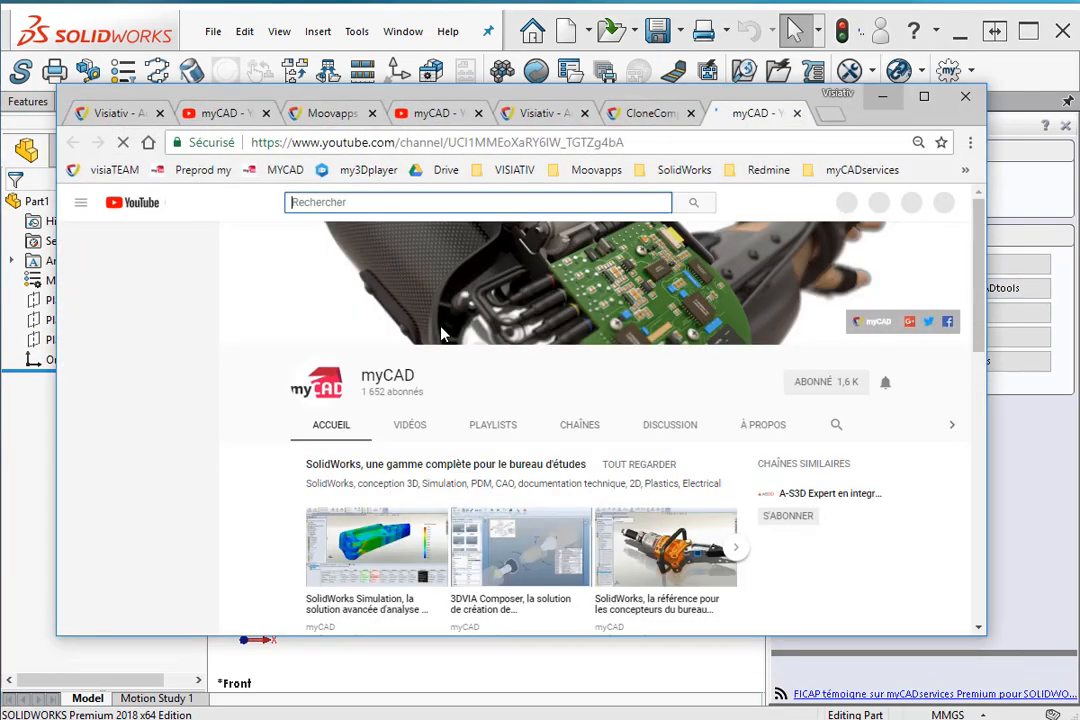
{"action": "scroll", "coordinate": [534, 405], "scroll_direction": "down", "scroll_amount": 7}
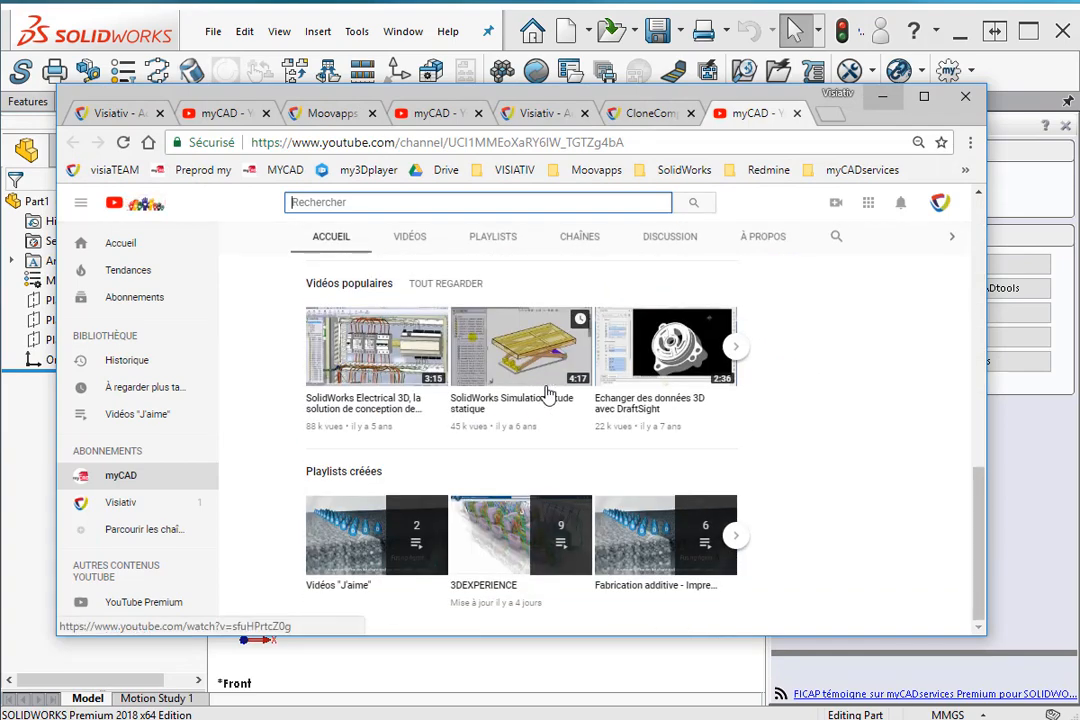
{"action": "left_click", "coordinate": [883, 97]}
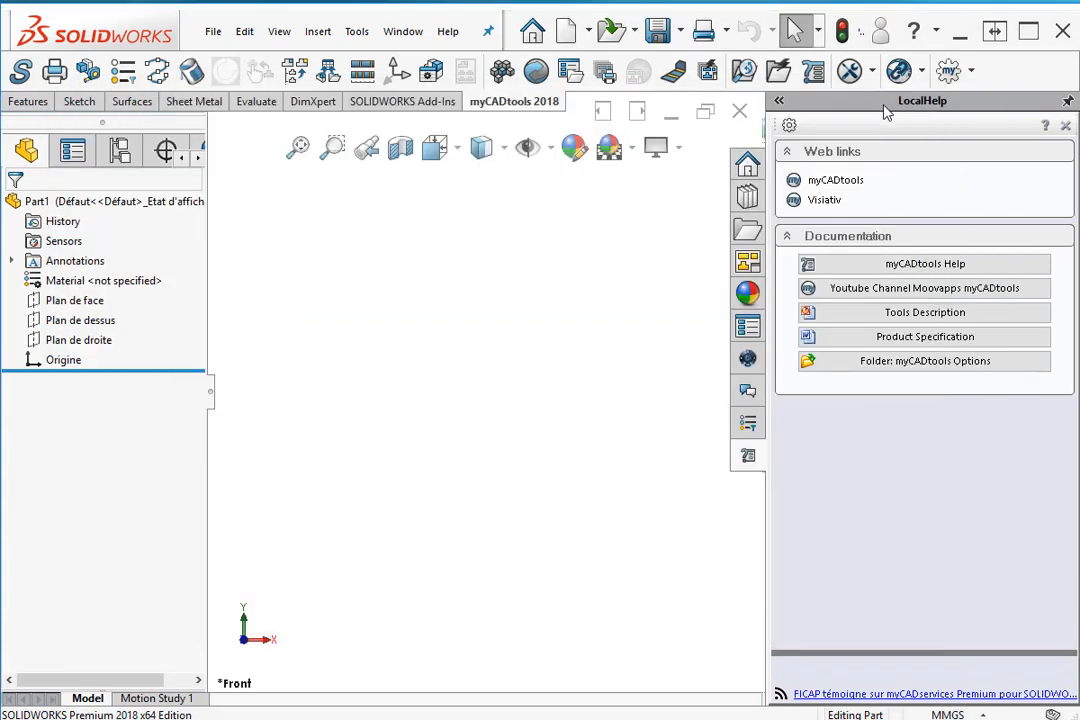
Step: Open the Tools Description presentation from LocalHelp, look over its slides and minimize it
{"action": "left_click", "coordinate": [941, 317]}
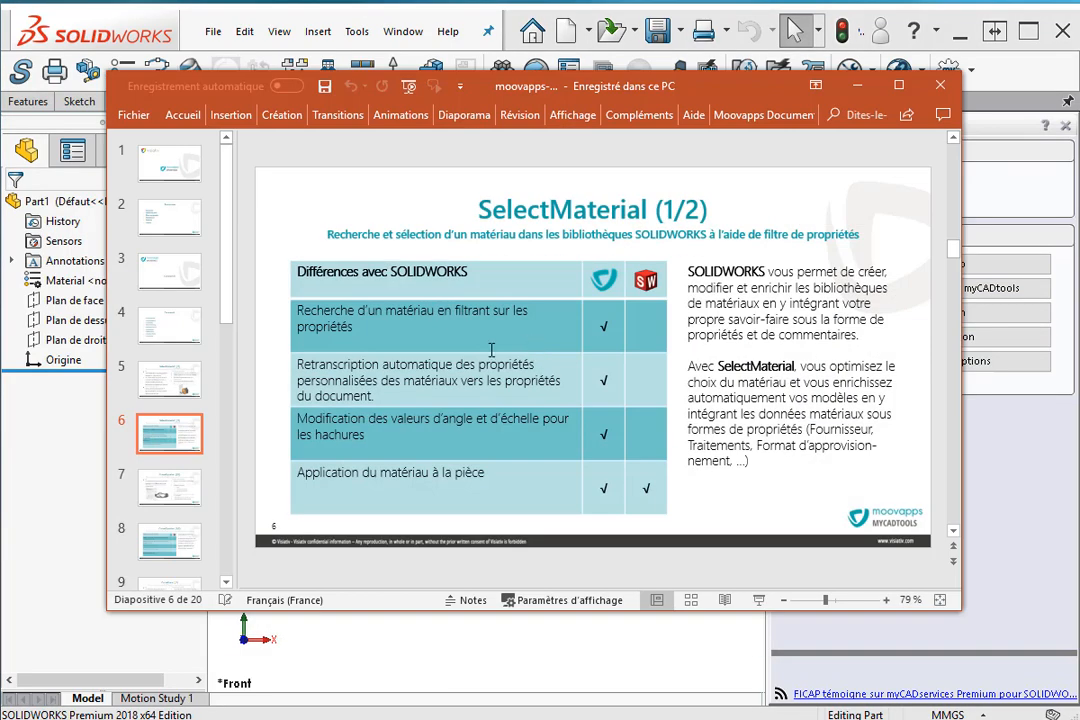
{"action": "scroll", "coordinate": [491, 350], "scroll_direction": "down", "scroll_amount": 3}
{"action": "scroll", "coordinate": [491, 350], "scroll_direction": "up", "scroll_amount": 3}
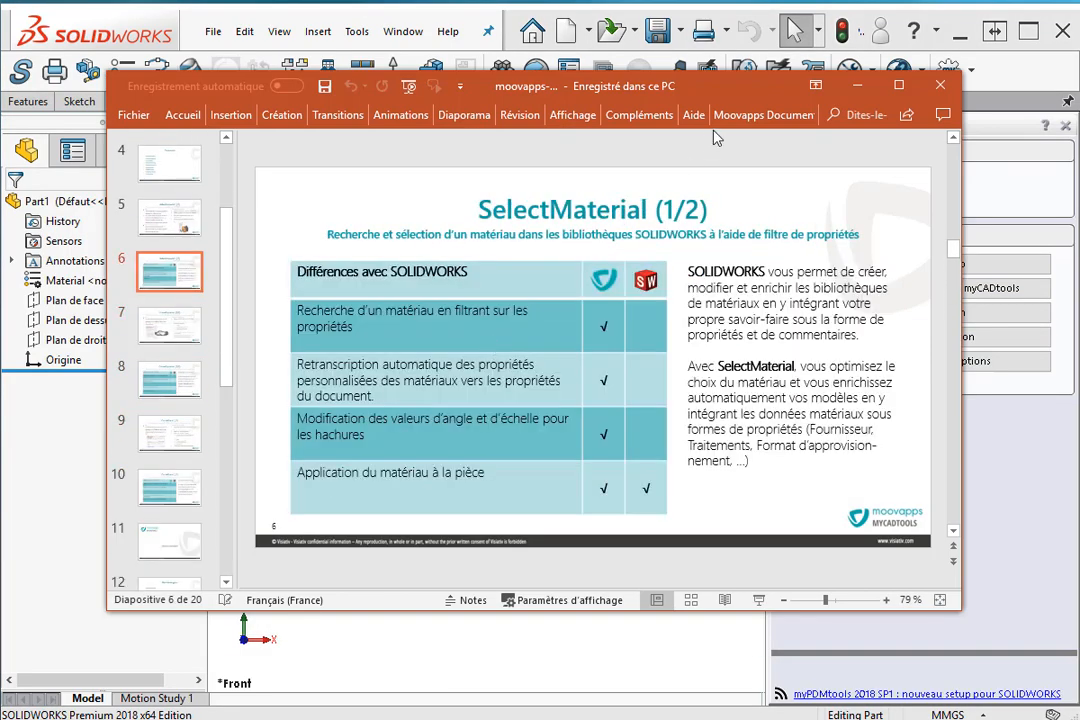
{"action": "left_click", "coordinate": [857, 87]}
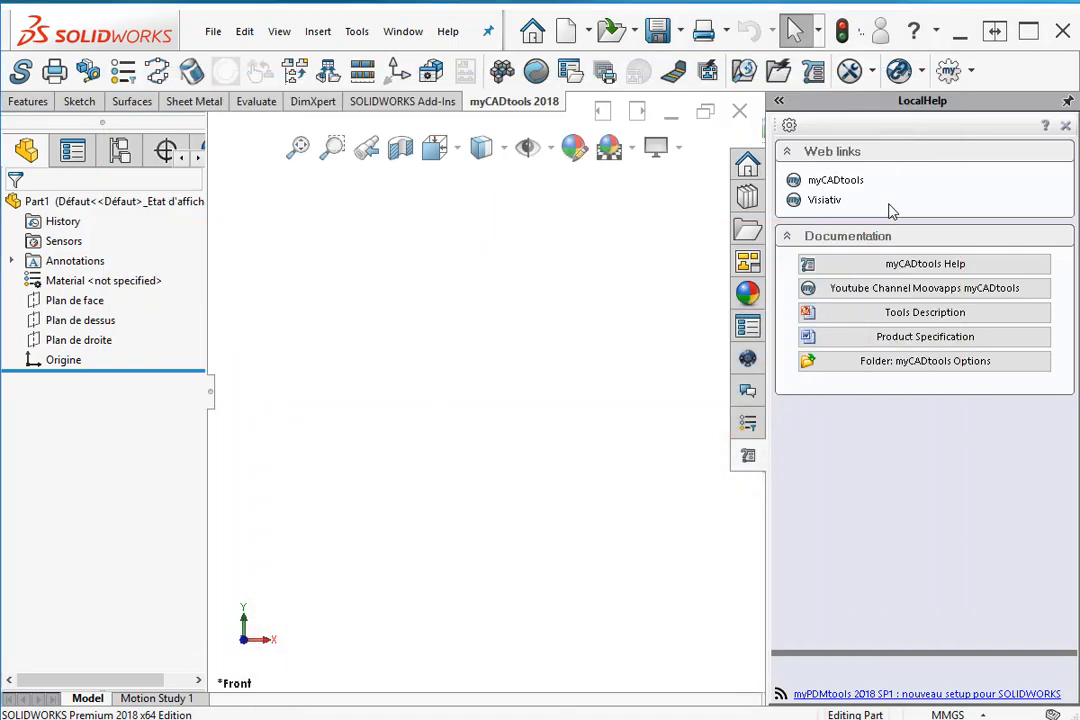
Step: Open the Product Specification document from LocalHelp, read through its contents and output file characteristics, and minimize it
{"action": "left_click", "coordinate": [925, 338]}
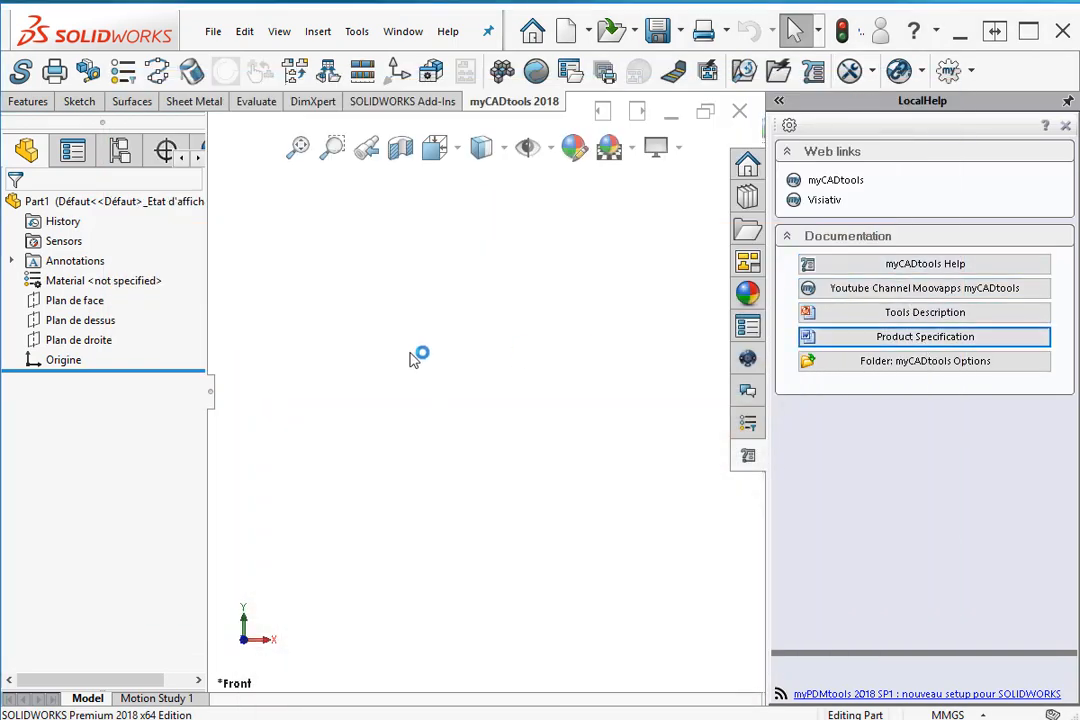
{"action": "scroll", "coordinate": [519, 442], "scroll_direction": "down", "scroll_amount": 15}
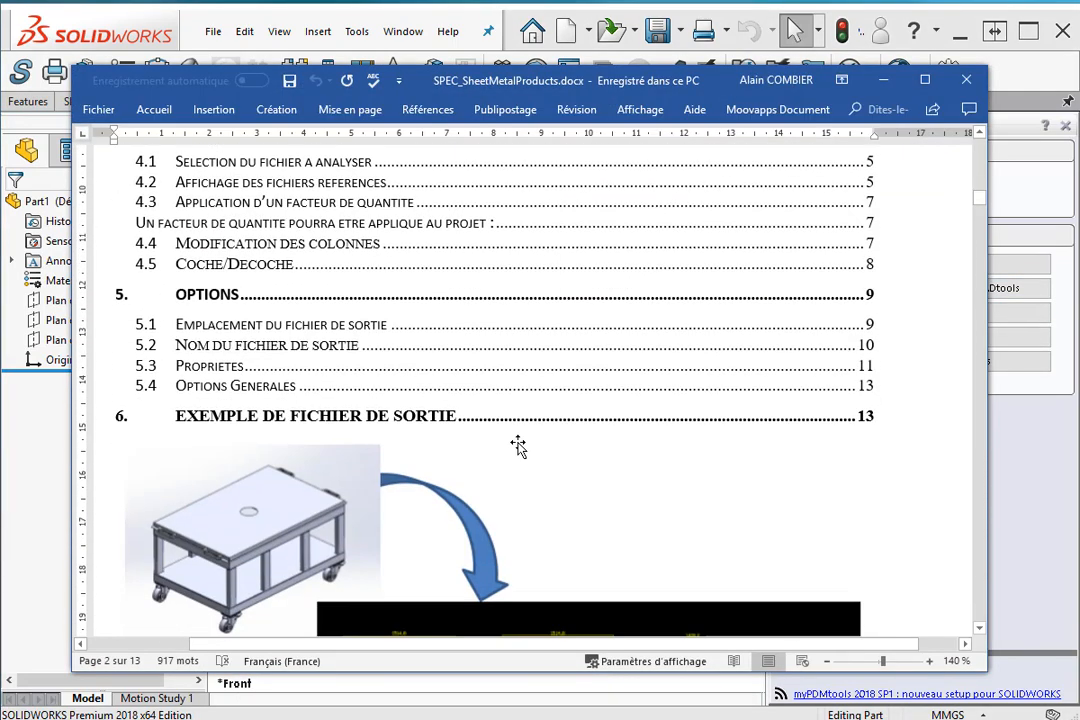
{"action": "scroll", "coordinate": [519, 446], "scroll_direction": "down", "scroll_amount": 14}
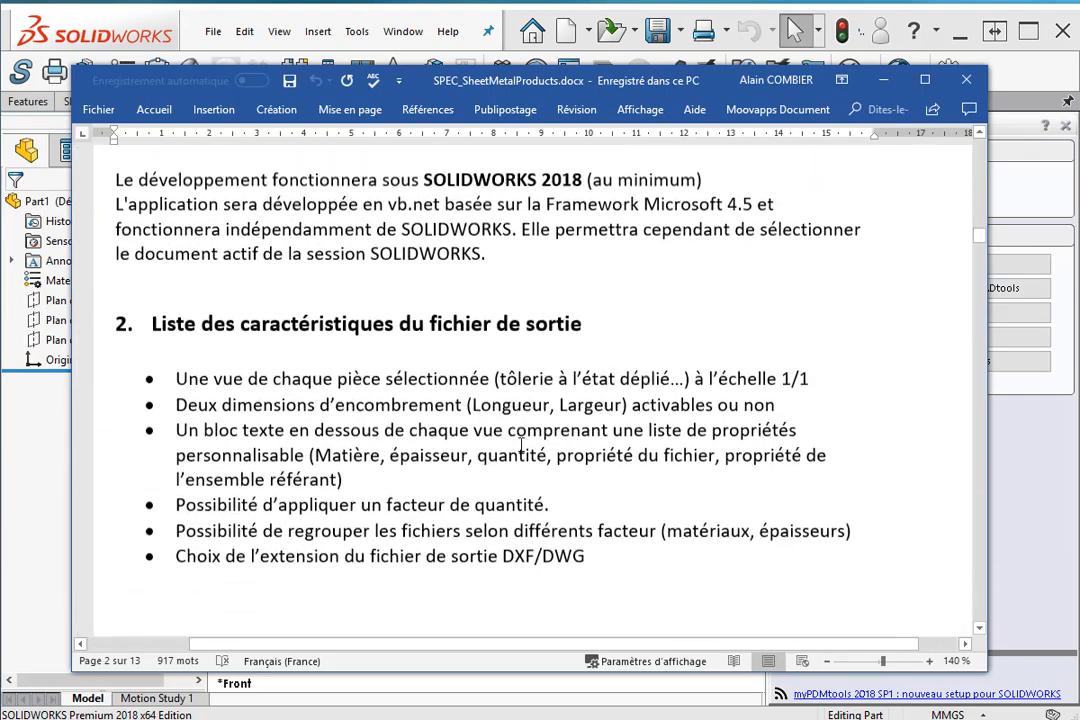
{"action": "left_click", "coordinate": [884, 82]}
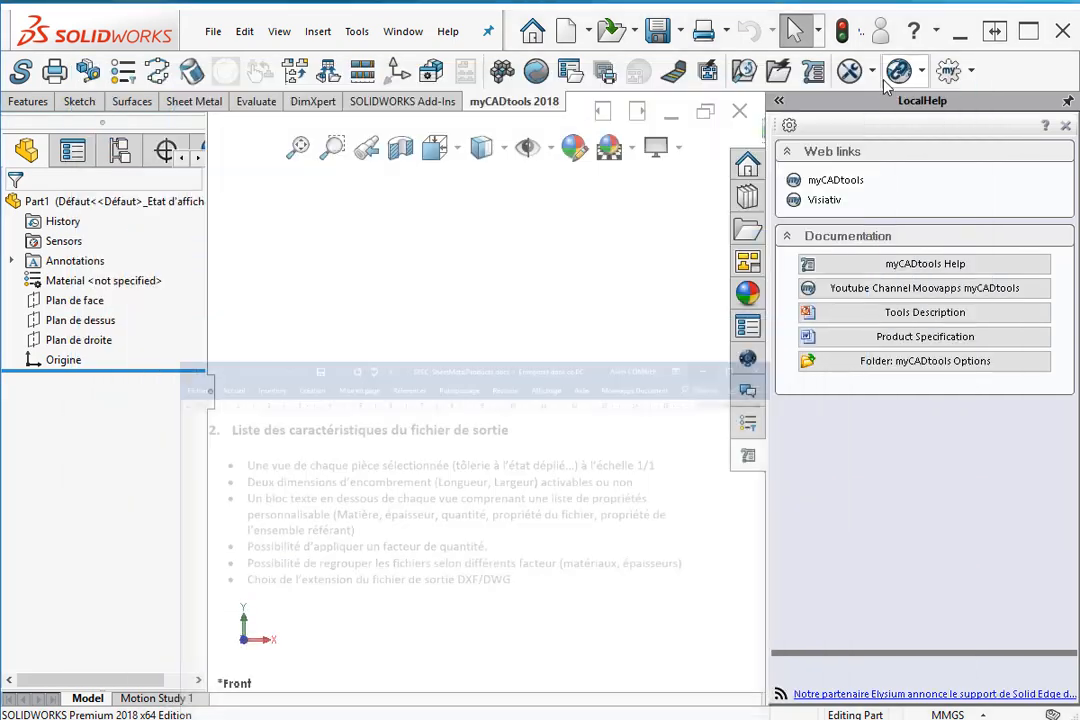
Step: Open the myCADtools options folder from LocalHelp, inspect its CloneComponents subfolder and minimize the window
{"action": "left_click", "coordinate": [937, 362]}
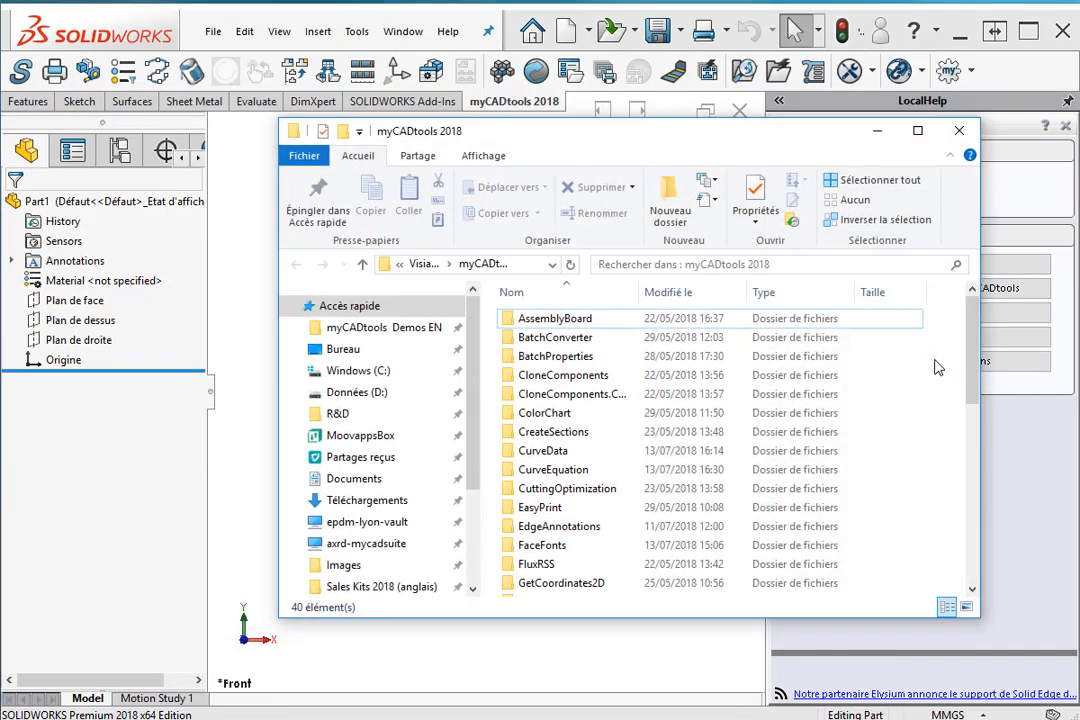
{"action": "scroll", "coordinate": [555, 445], "scroll_direction": "down", "scroll_amount": 7}
{"action": "scroll", "coordinate": [558, 443], "scroll_direction": "down", "scroll_amount": 1}
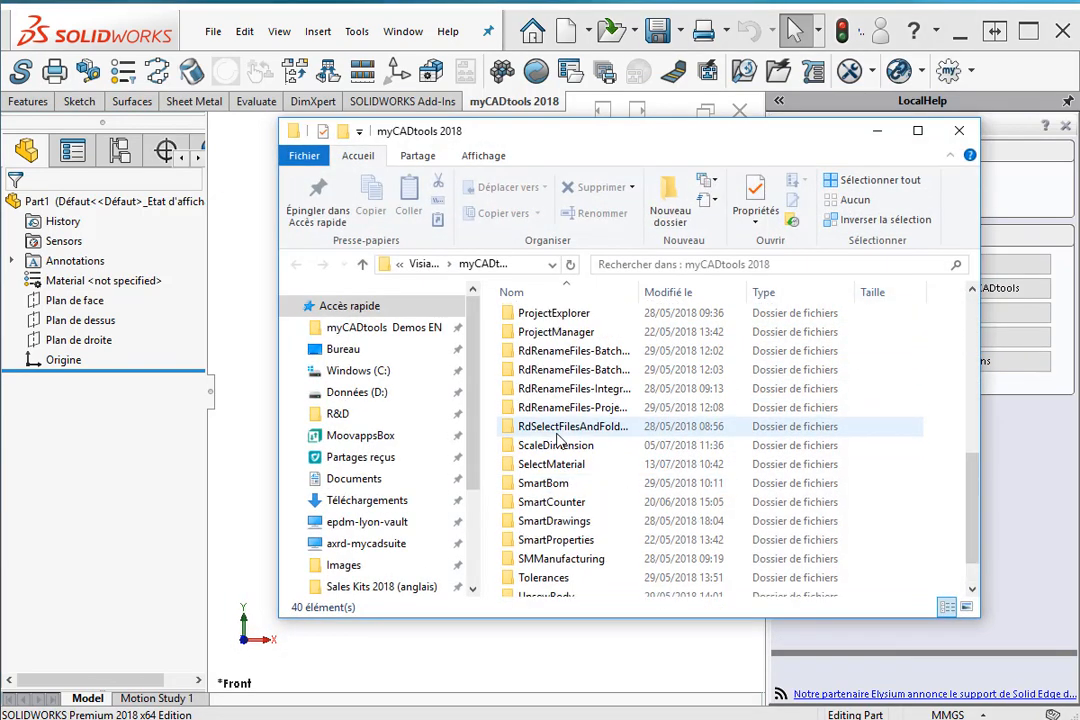
{"action": "scroll", "coordinate": [556, 440], "scroll_direction": "up", "scroll_amount": 7}
{"action": "double_click", "coordinate": [549, 351]}
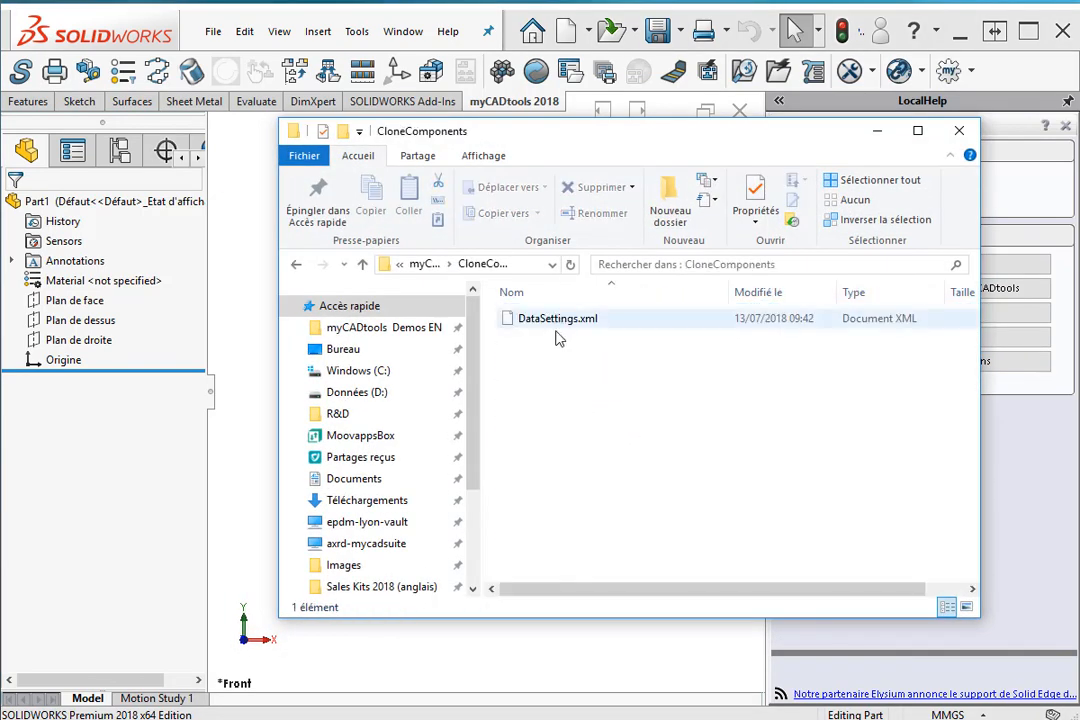
{"action": "left_click", "coordinate": [879, 135]}
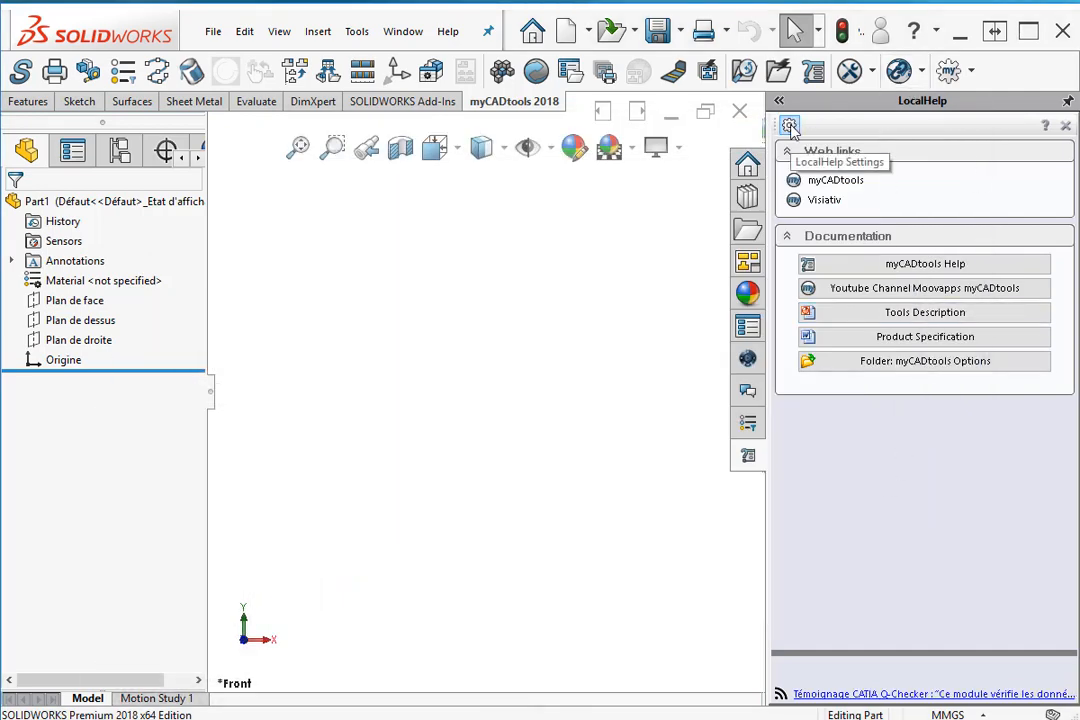
Step: Add a new group named "My group" to the links list in the LocalHelp settings
{"action": "left_click", "coordinate": [789, 126]}
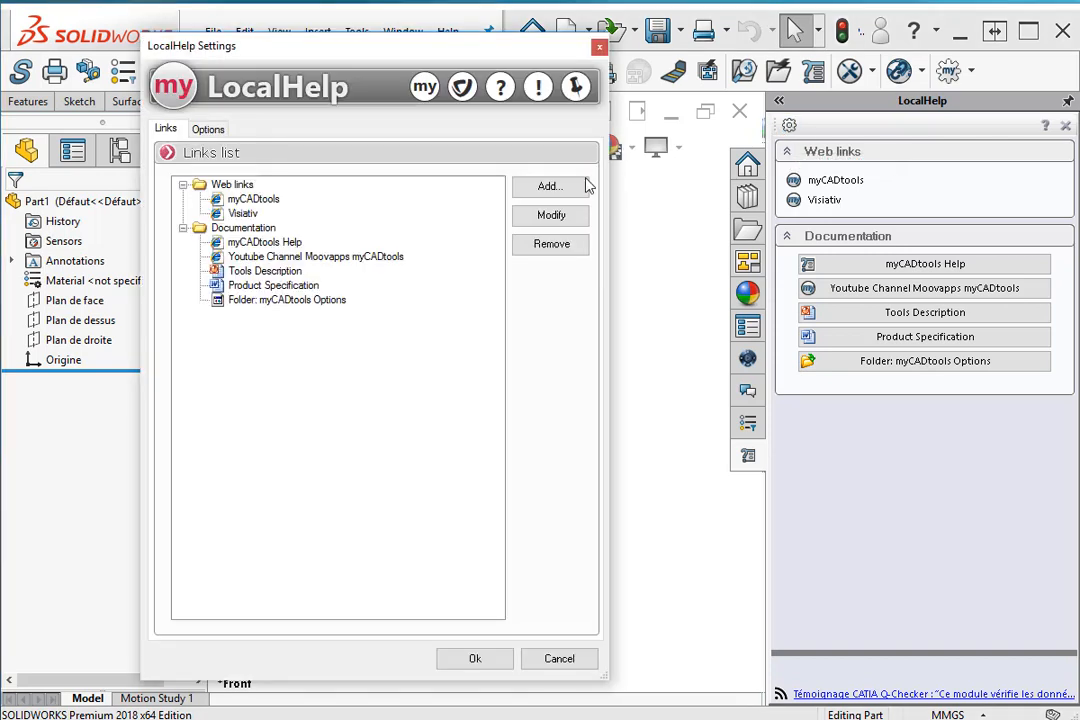
{"action": "left_click", "coordinate": [548, 188]}
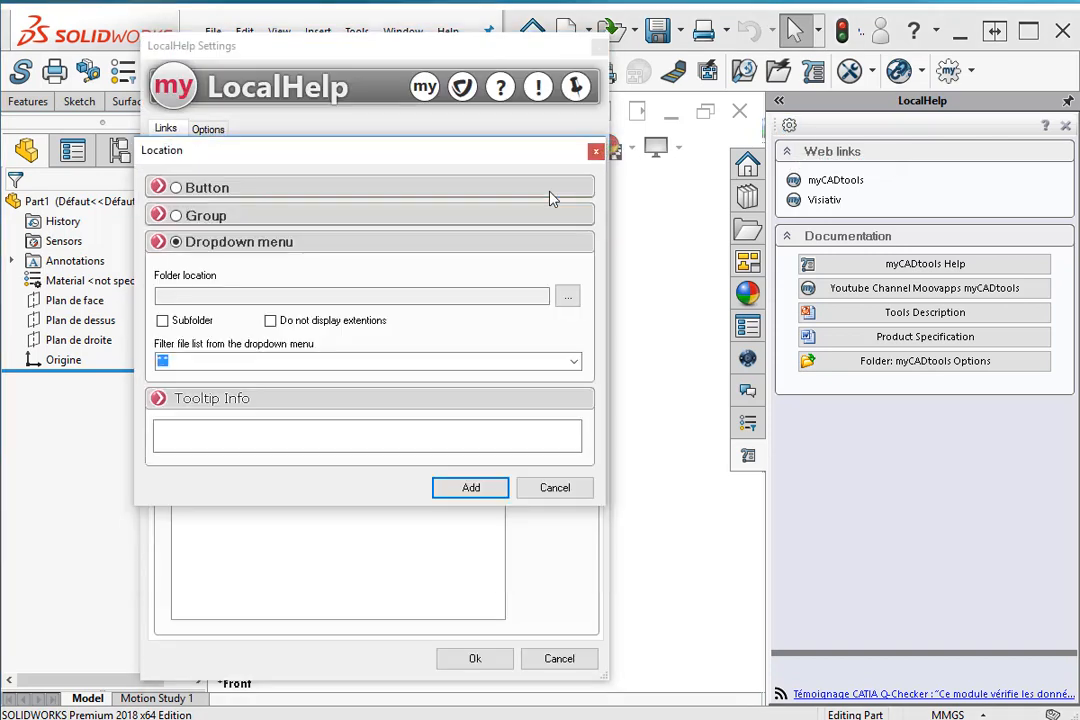
{"action": "left_click", "coordinate": [176, 216]}
{"action": "left_click", "coordinate": [187, 259]}
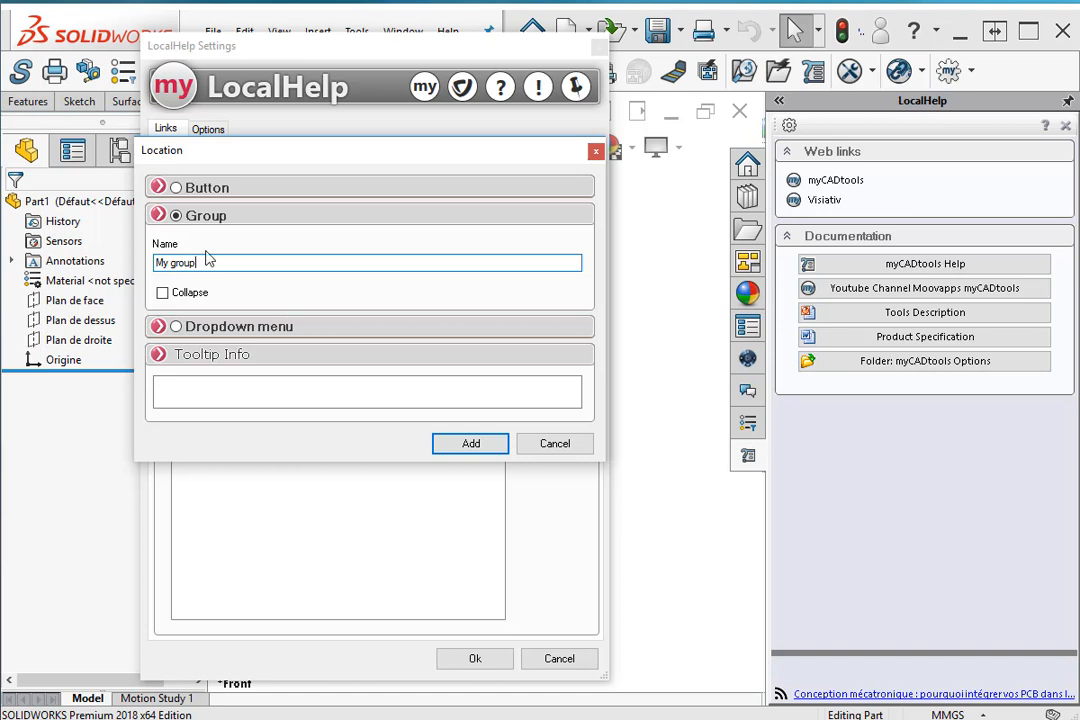
{"action": "left_click", "coordinate": [486, 445]}
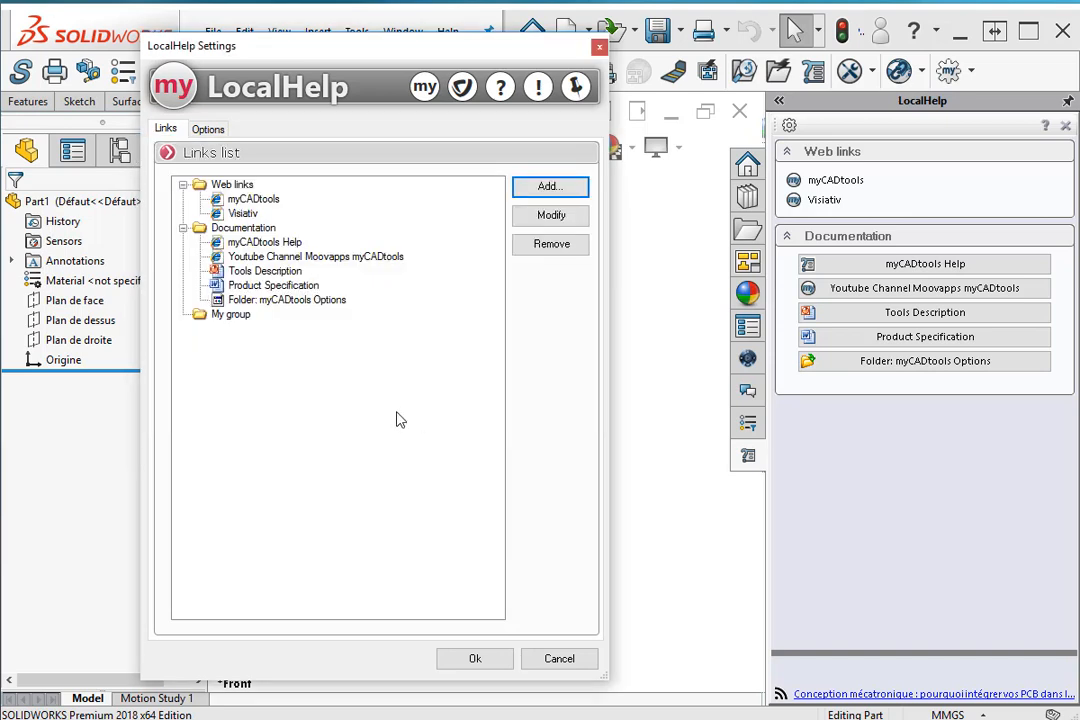
{"action": "left_click", "coordinate": [236, 316]}
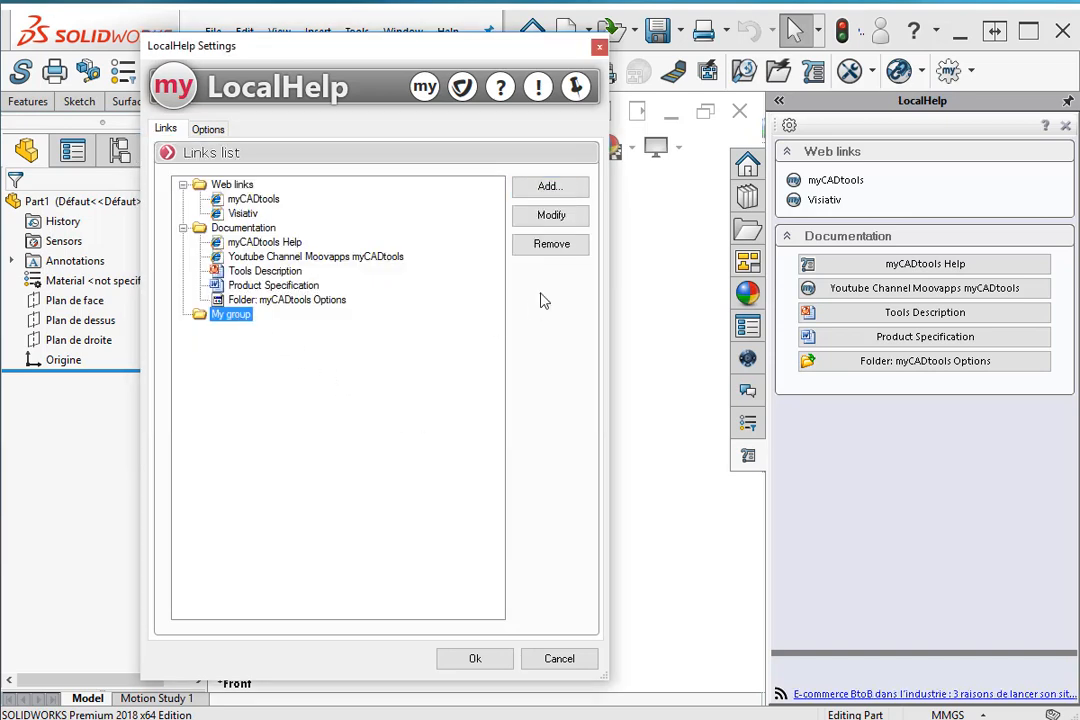
{"action": "left_click", "coordinate": [549, 188]}
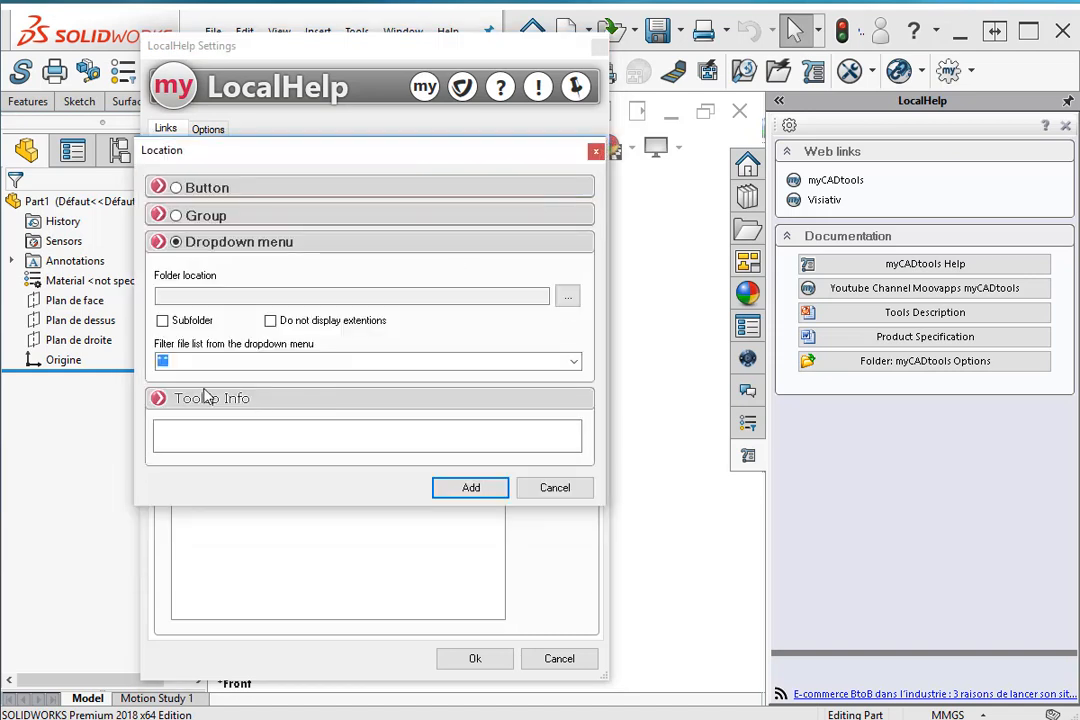
{"action": "left_click", "coordinate": [176, 188]}
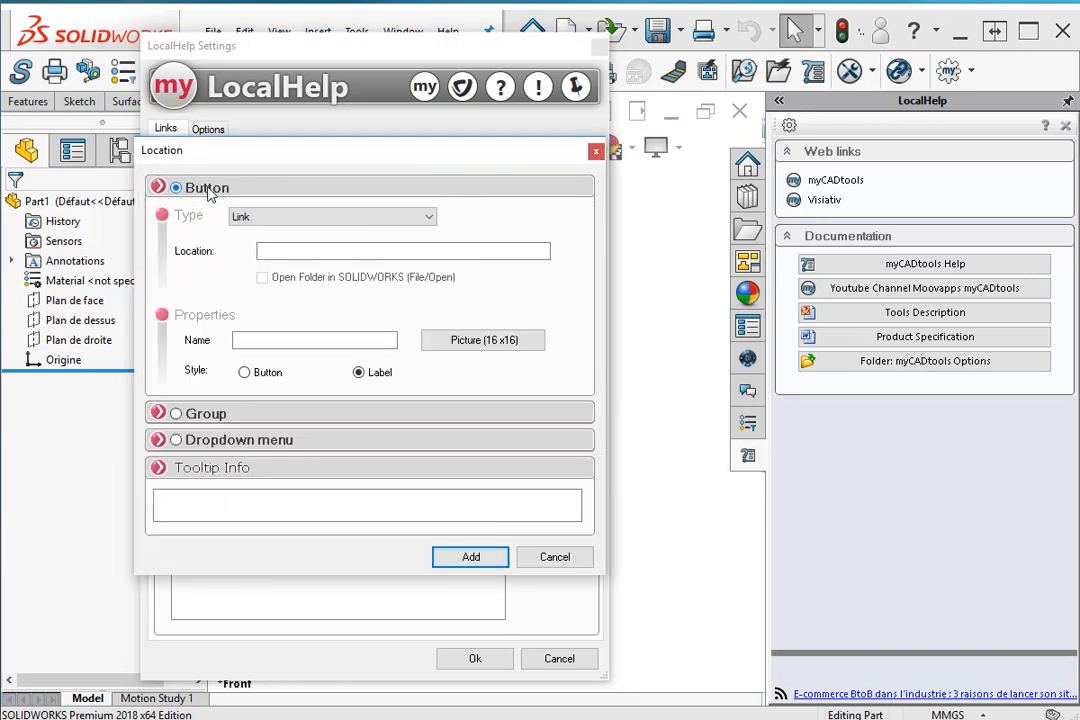
{"action": "left_click", "coordinate": [258, 220]}
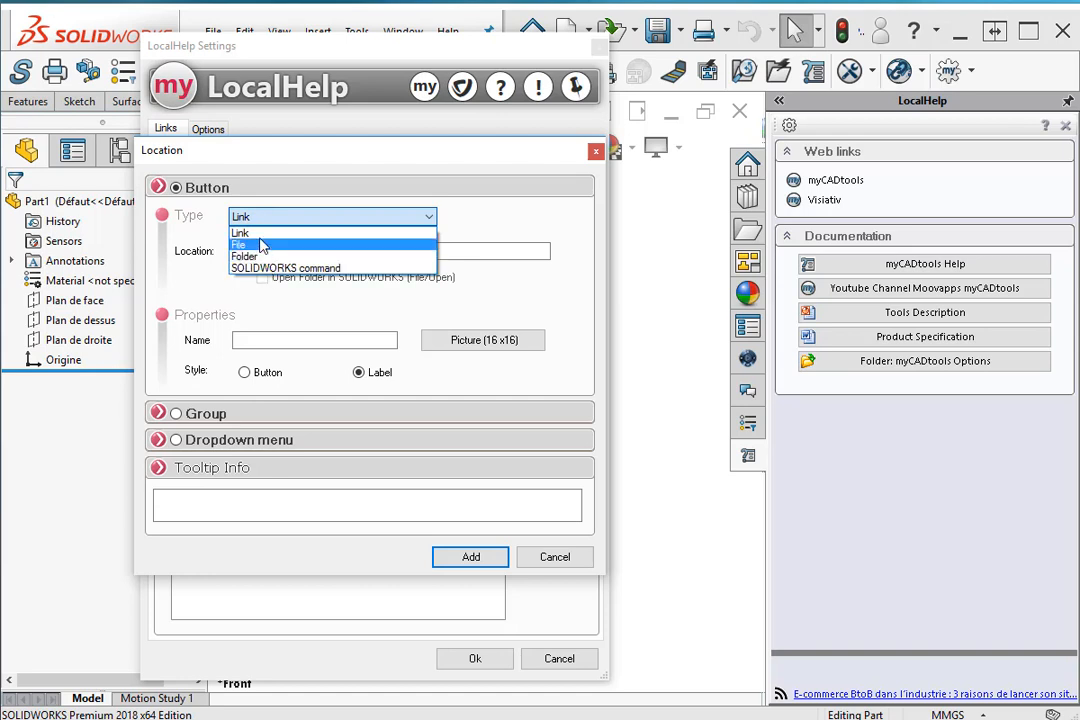
{"action": "left_click", "coordinate": [245, 232]}
{"action": "left_click", "coordinate": [286, 251]}
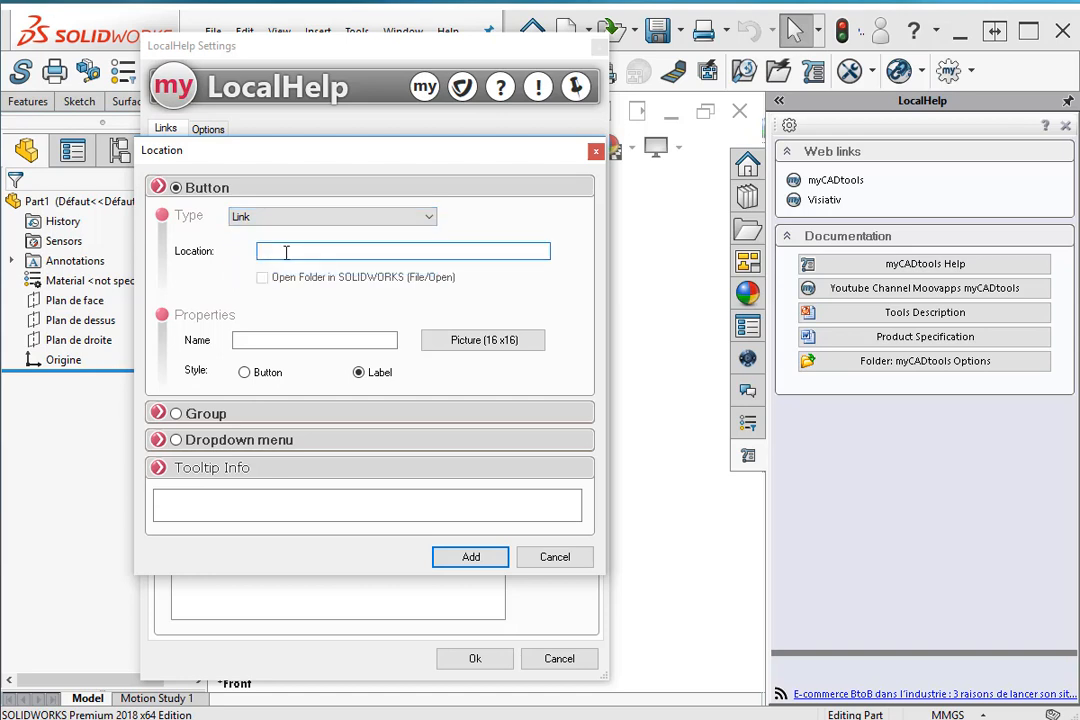
{"action": "type", "text": "https://customerportal.solidworks.com"}
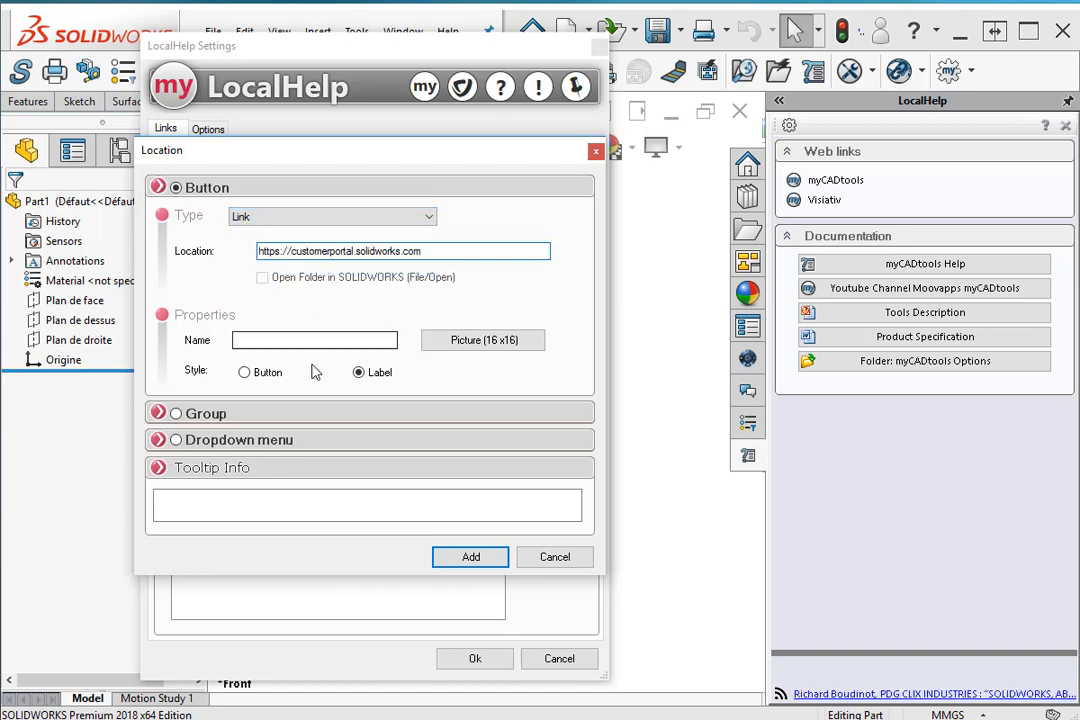
{"action": "type", "text": "SW Portal"}
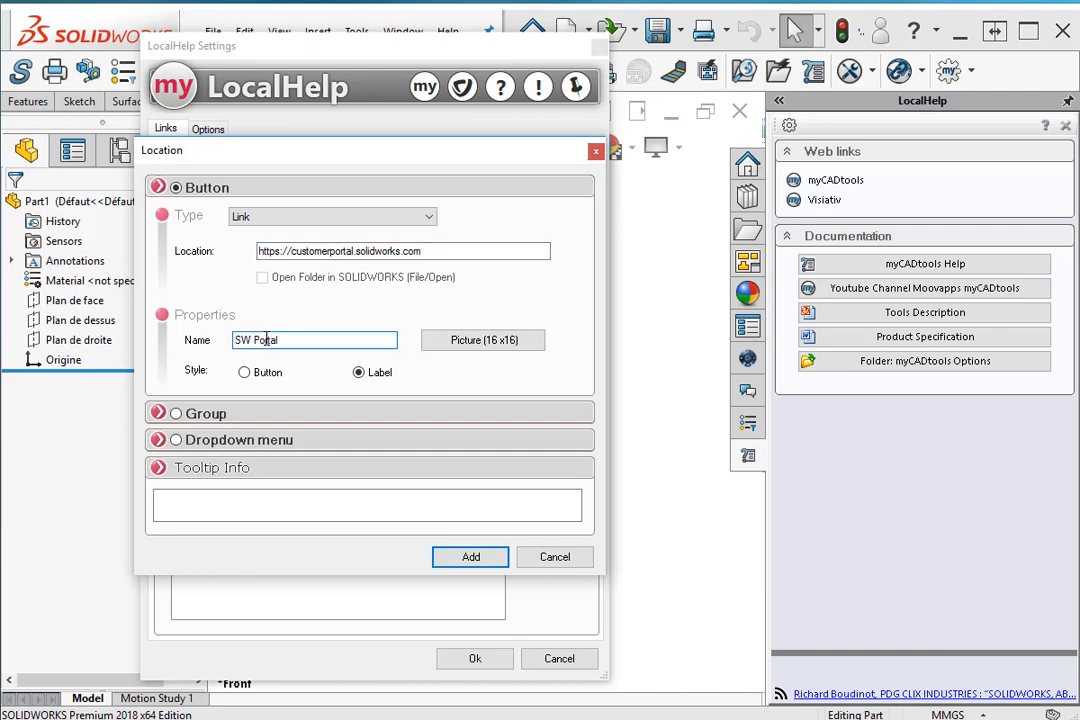
Step: Assign the SW.png picture to the SW Portal link and add the link to the list
{"action": "left_click", "coordinate": [507, 339]}
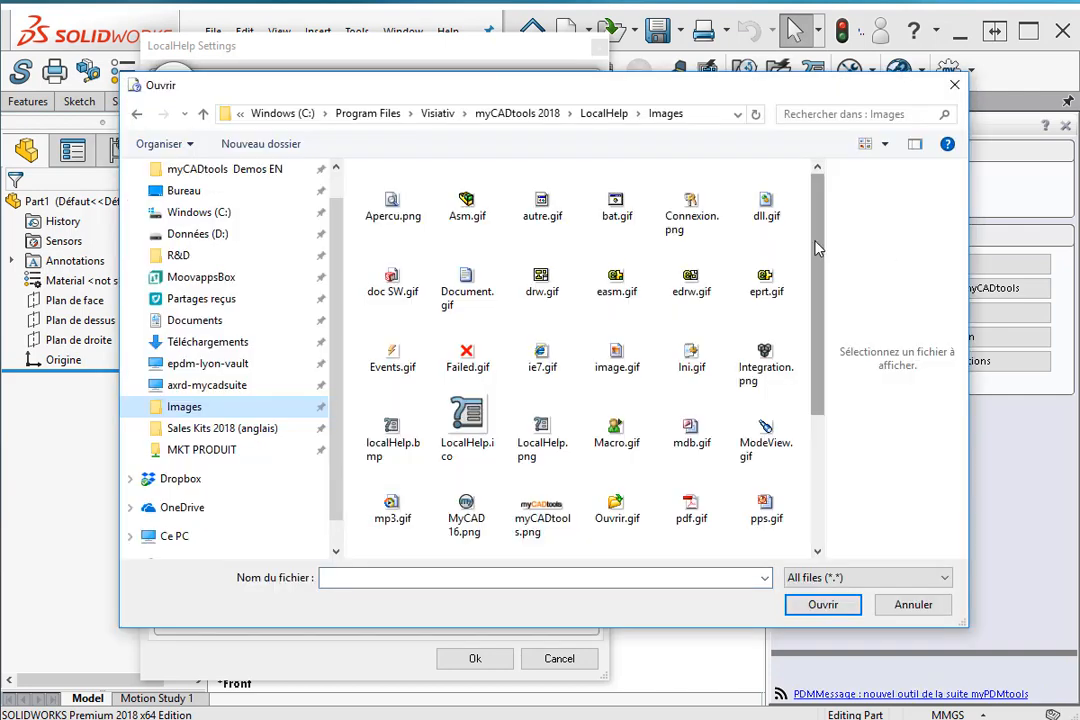
{"action": "scroll", "coordinate": [688, 252], "scroll_direction": "down", "scroll_amount": 5}
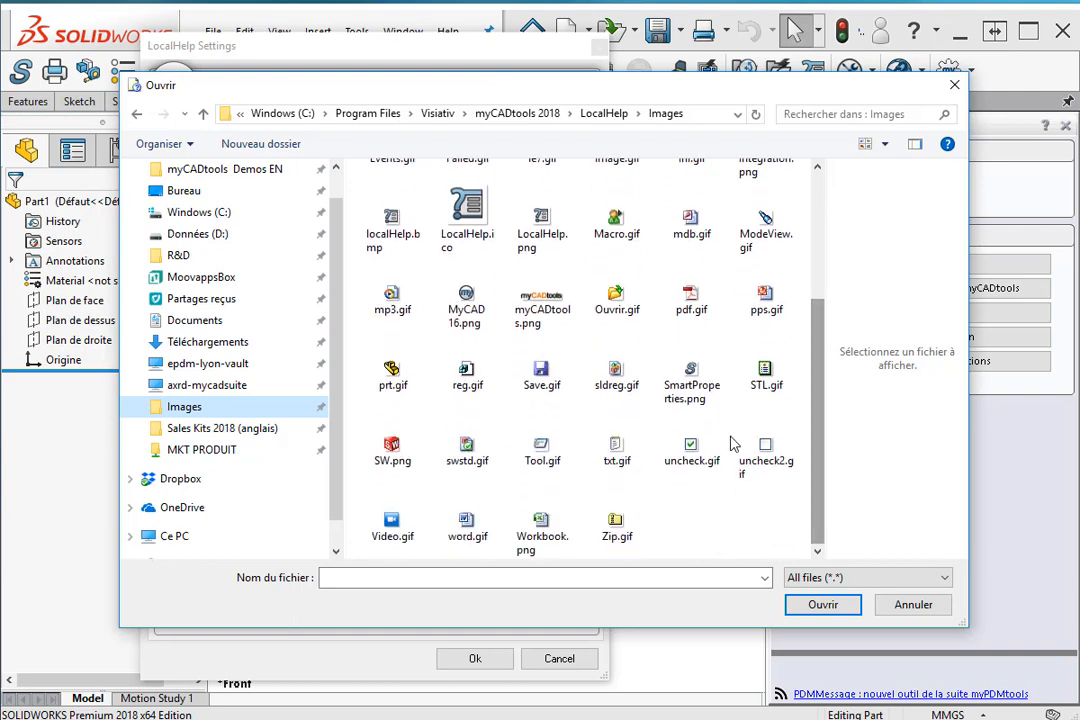
{"action": "left_click", "coordinate": [392, 445]}
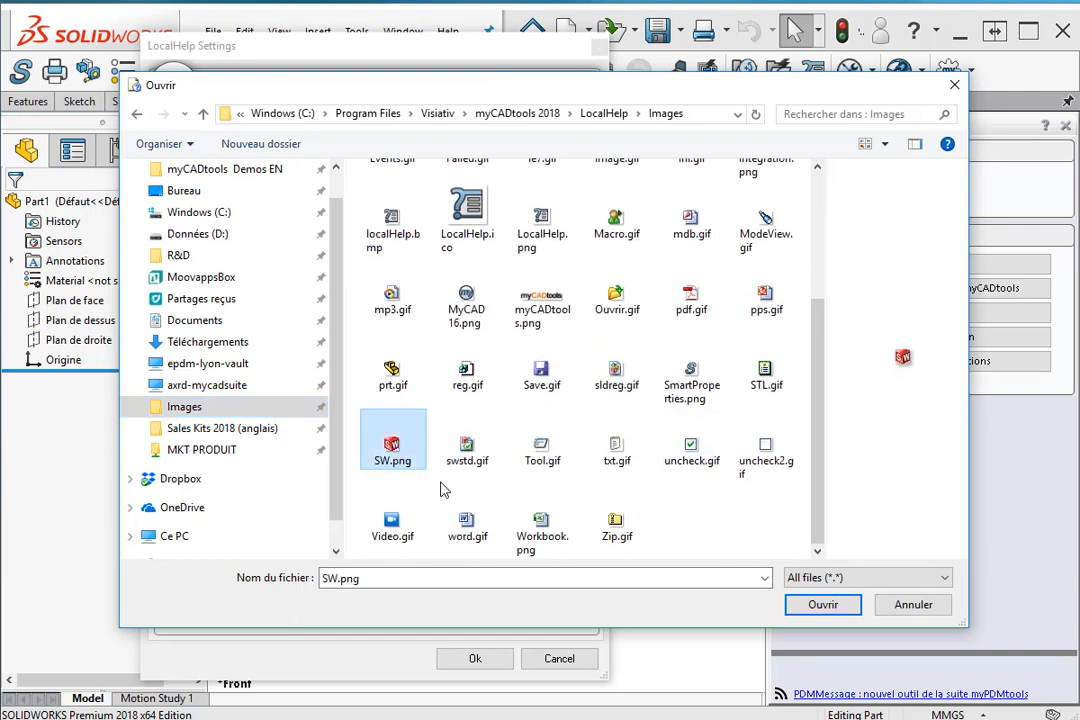
{"action": "left_click", "coordinate": [822, 605]}
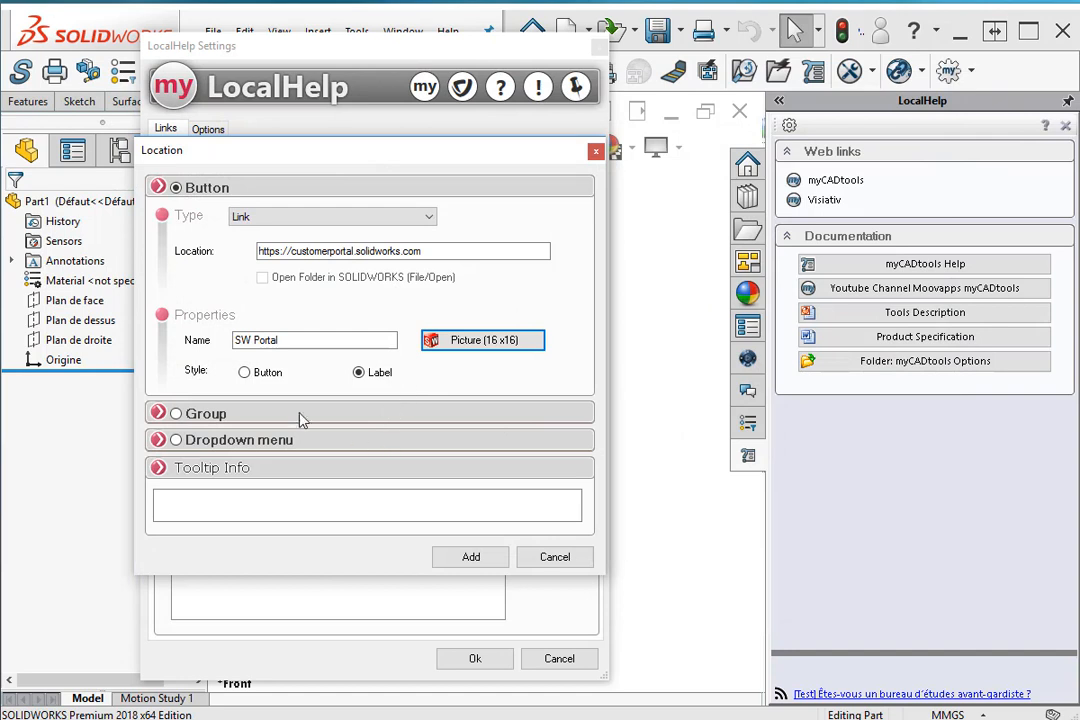
{"action": "left_click", "coordinate": [471, 558]}
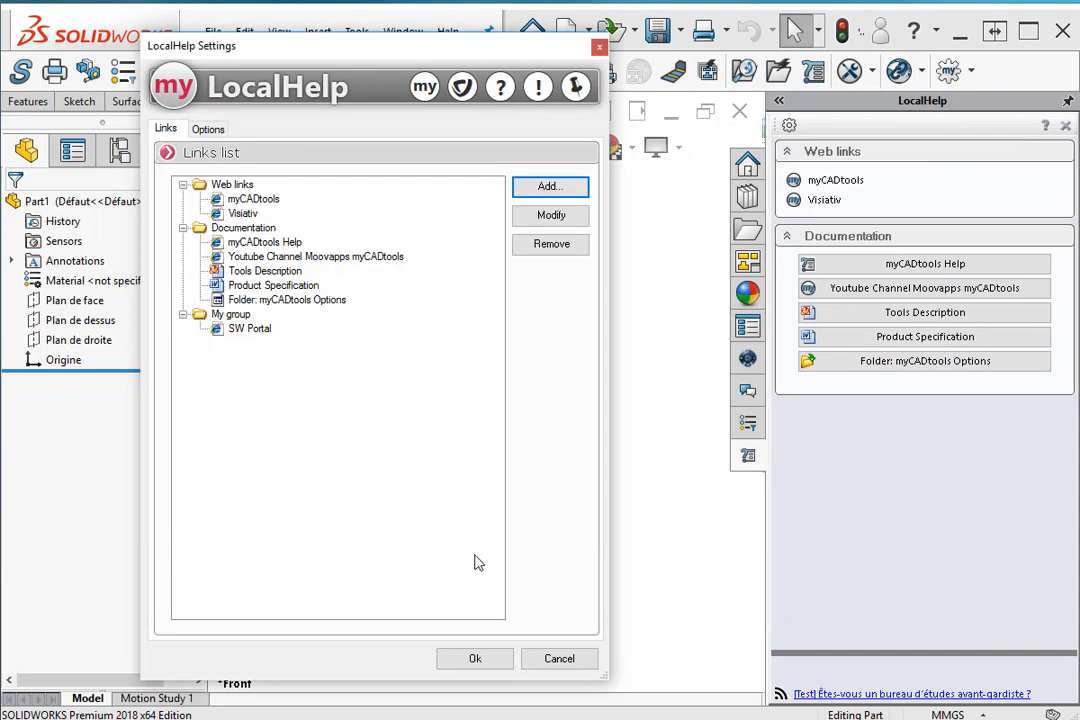
Step: Define a File-type button in My group that points to 2019 Beta WhatsNew.pdf in the desktop's My files folder
{"action": "left_click", "coordinate": [552, 188]}
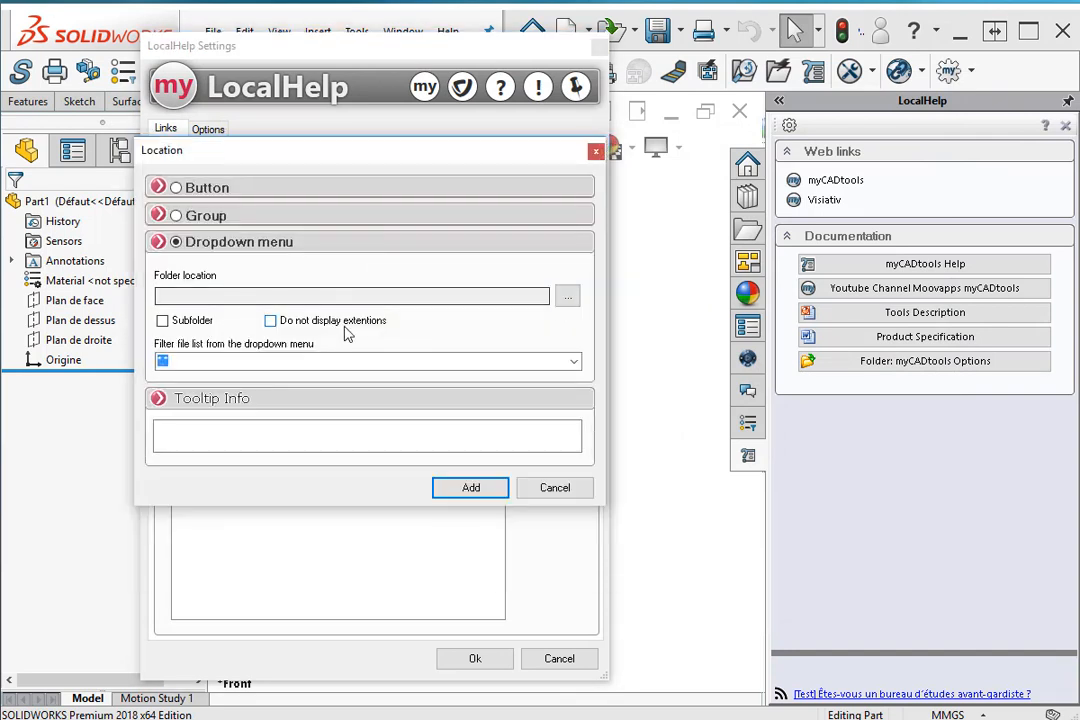
{"action": "left_click", "coordinate": [176, 187]}
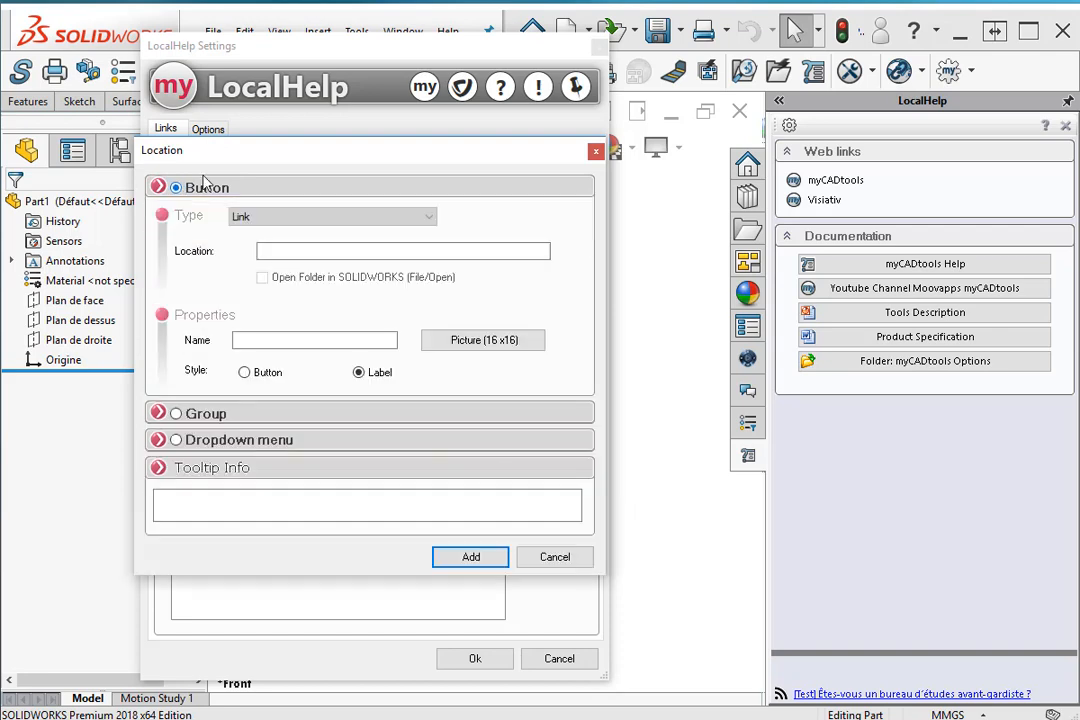
{"action": "left_click", "coordinate": [282, 220]}
{"action": "left_click", "coordinate": [280, 245]}
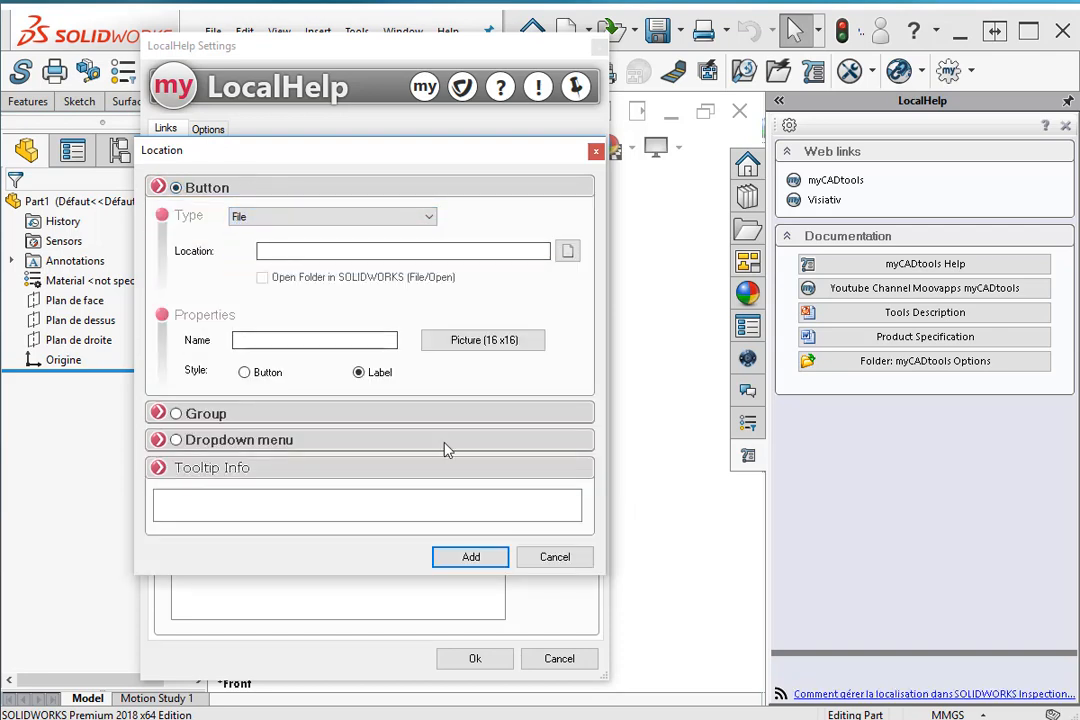
{"action": "left_click", "coordinate": [566, 253]}
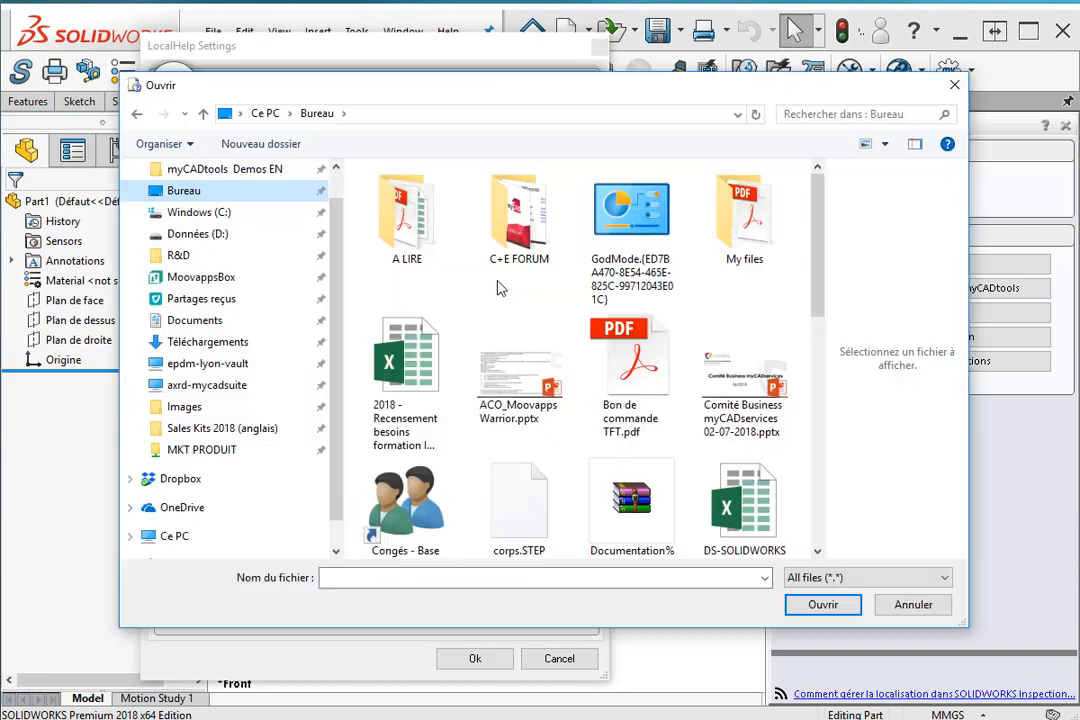
{"action": "double_click", "coordinate": [740, 222]}
{"action": "left_click", "coordinate": [479, 216]}
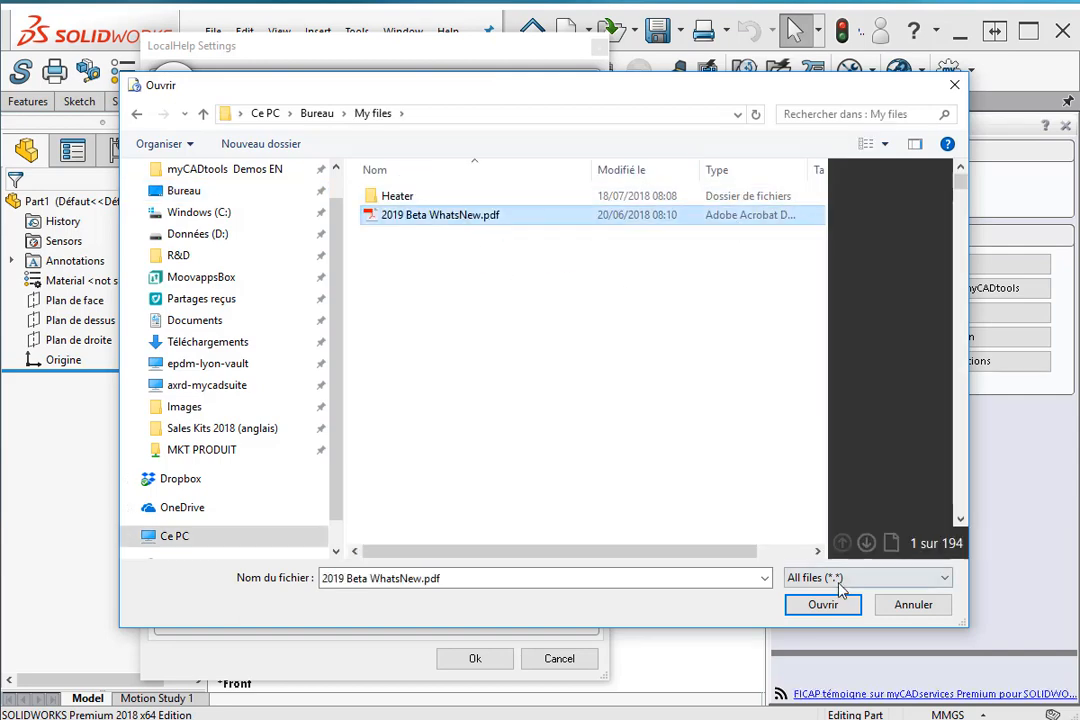
{"action": "left_click", "coordinate": [816, 605]}
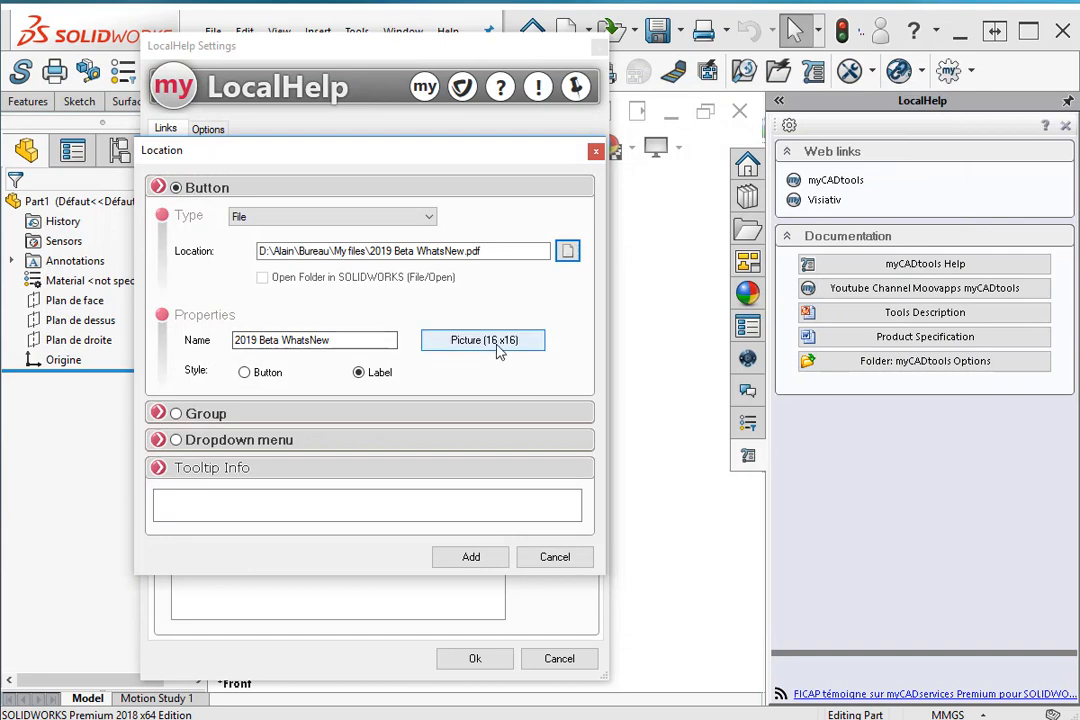
Step: Assign the pdf.gif picture to the 2019 Beta WhatsNew button and add it to the links list
{"action": "left_click", "coordinate": [497, 342]}
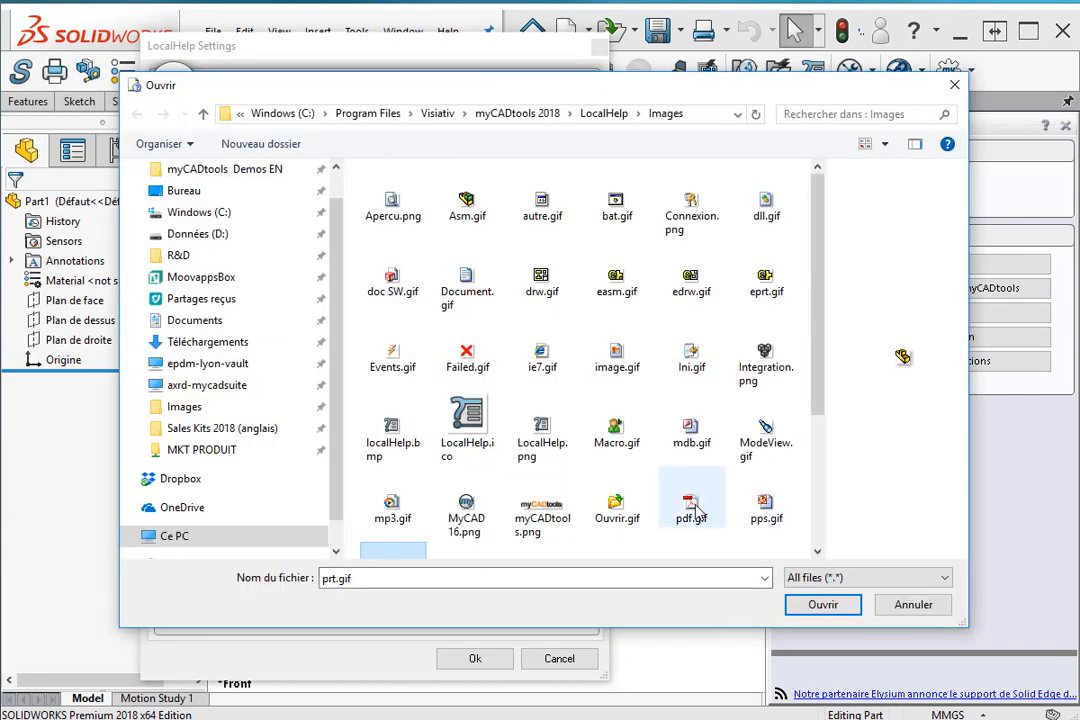
{"action": "left_click", "coordinate": [688, 514]}
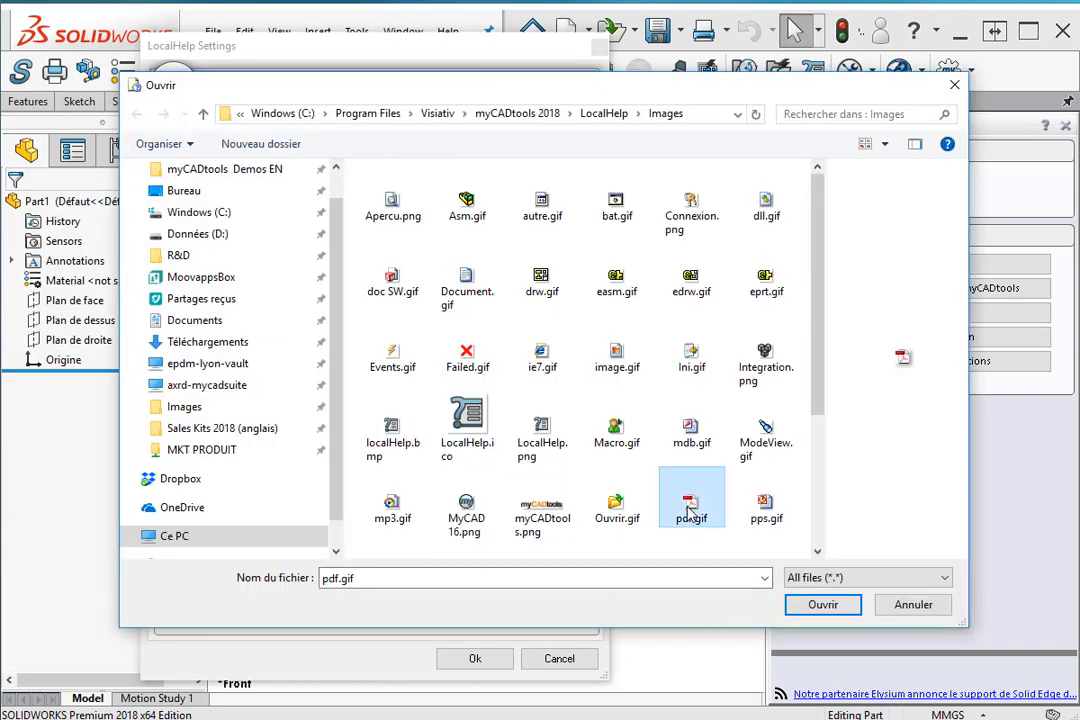
{"action": "left_click", "coordinate": [820, 605]}
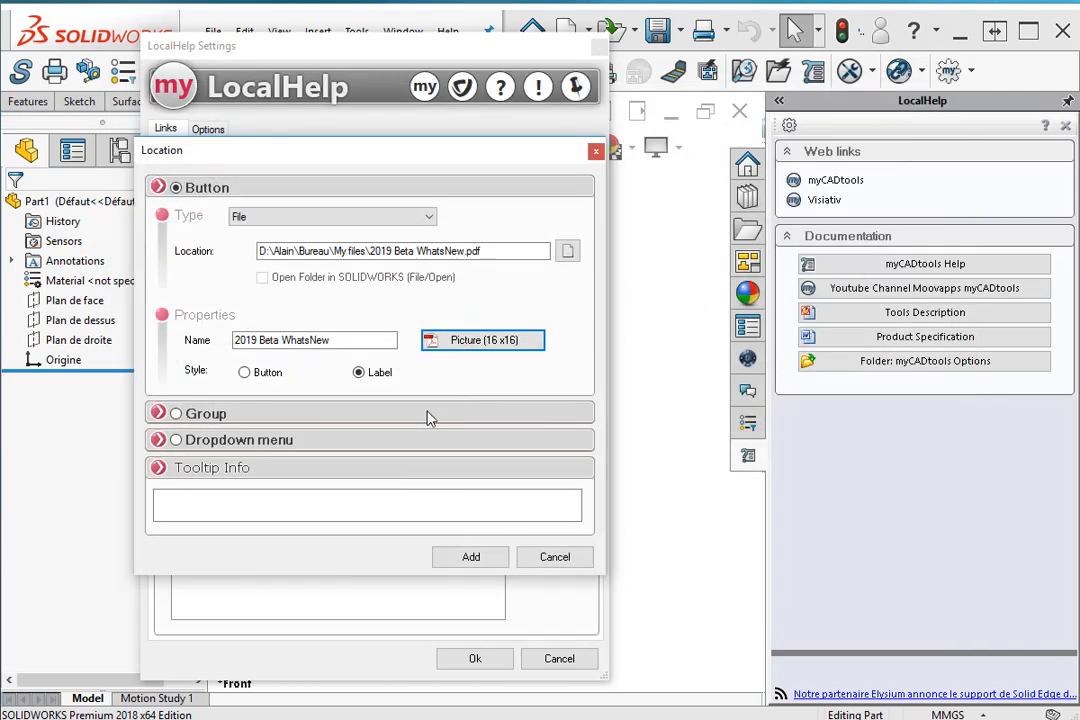
{"action": "left_click", "coordinate": [474, 562]}
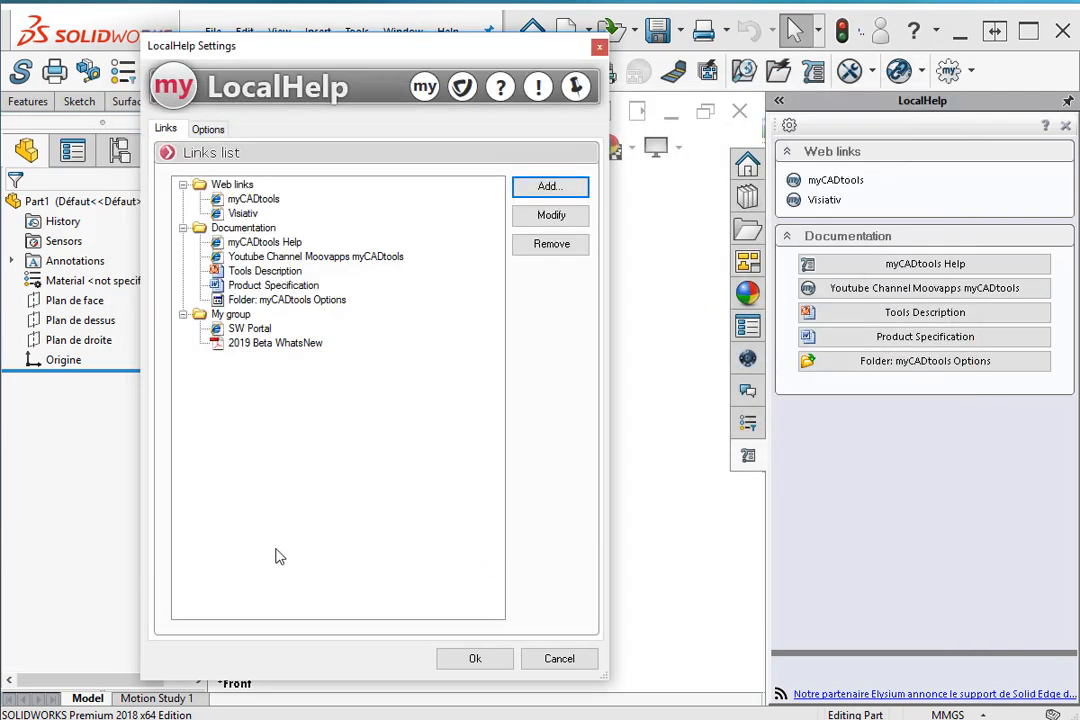
Step: Define a Folder-type button in My group for the desktop's My files folder and name it "My folder"
{"action": "left_click", "coordinate": [543, 190]}
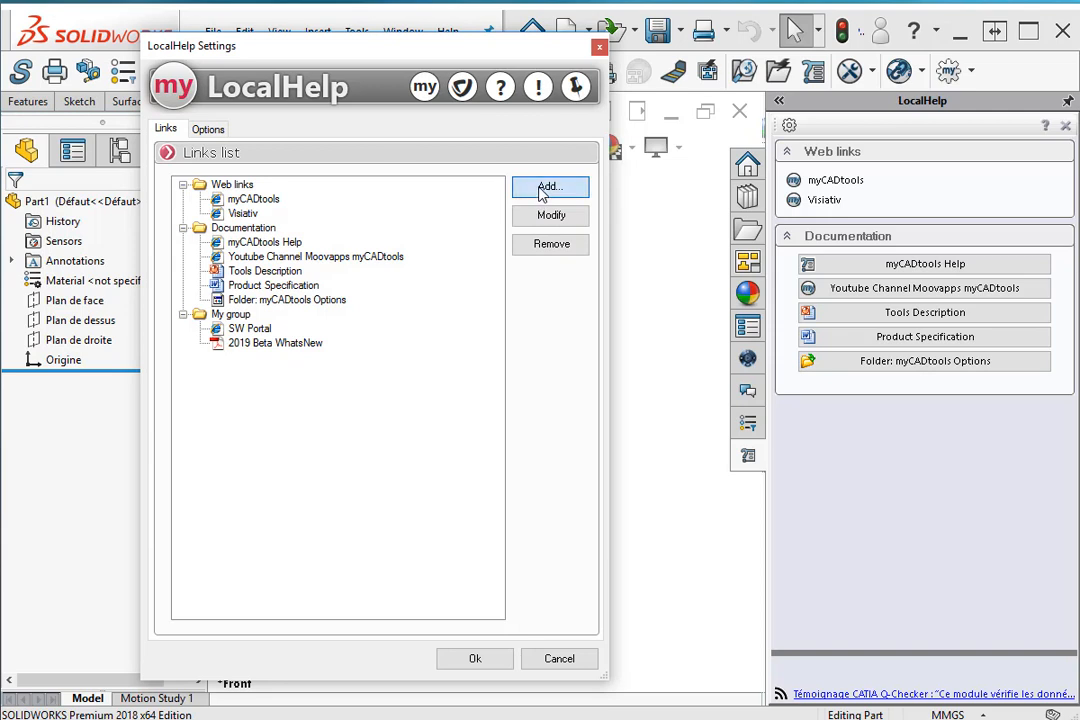
{"action": "left_click", "coordinate": [211, 243]}
{"action": "left_click", "coordinate": [176, 188]}
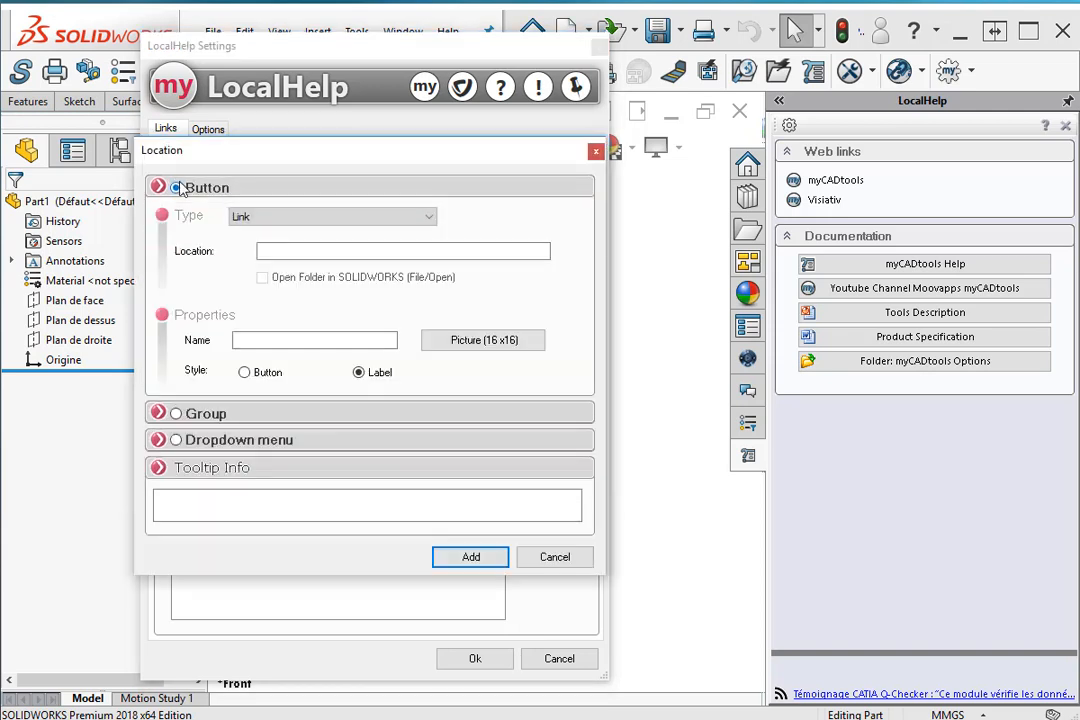
{"action": "left_click", "coordinate": [278, 217]}
{"action": "left_click", "coordinate": [283, 257]}
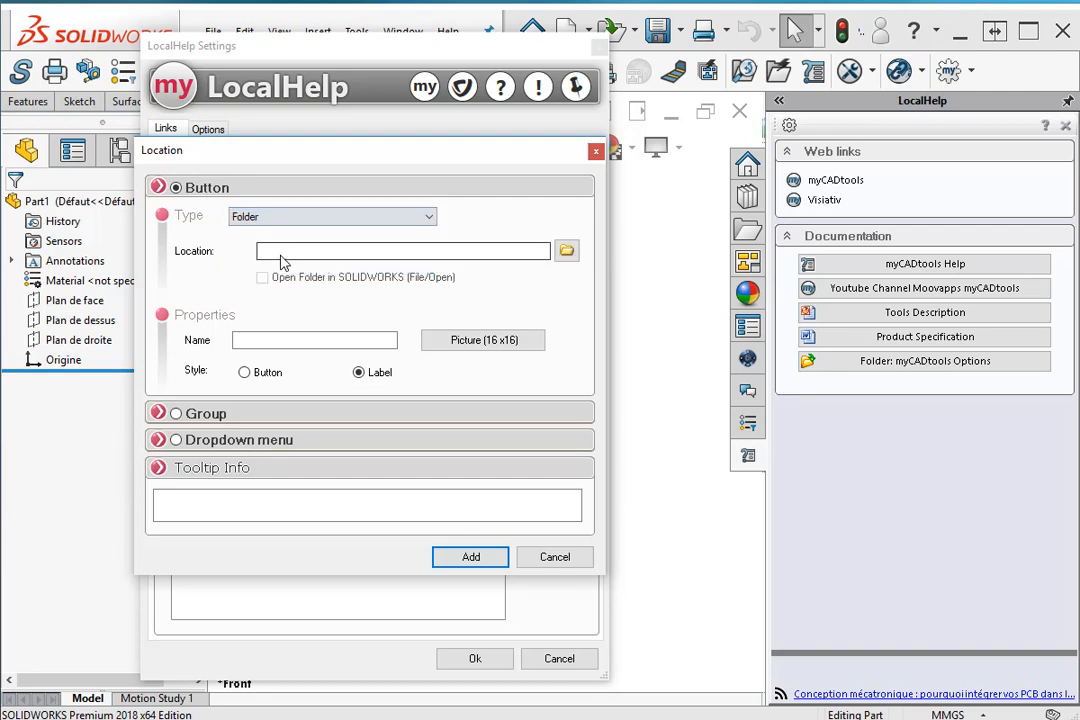
{"action": "left_click", "coordinate": [565, 251]}
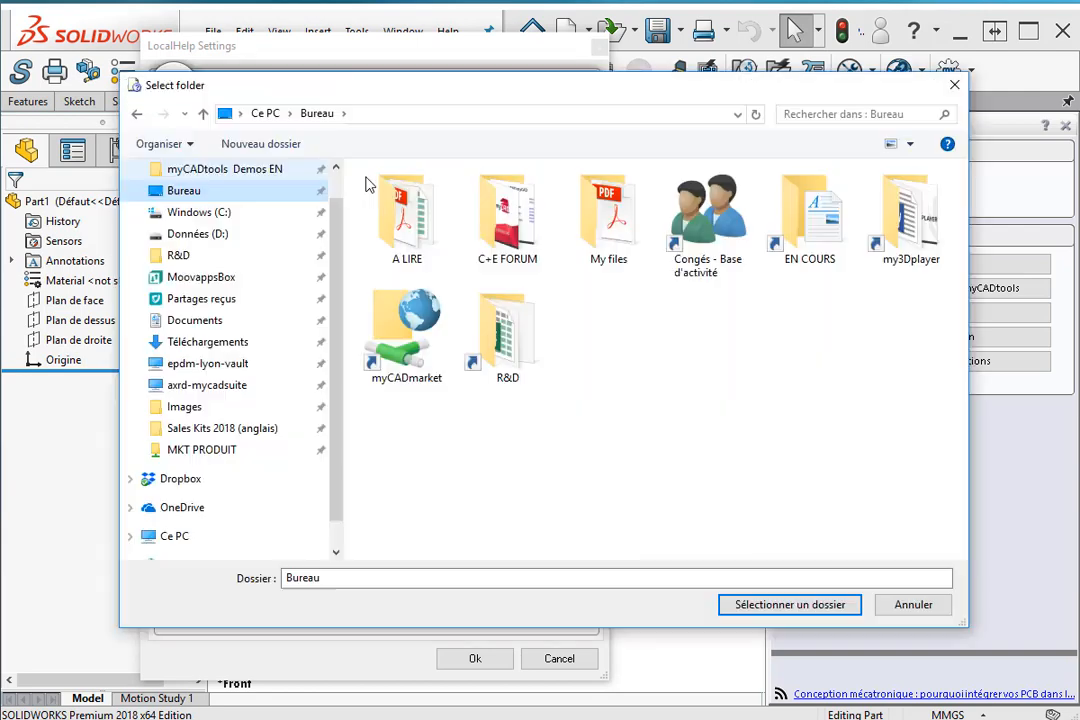
{"action": "left_click", "coordinate": [613, 232]}
{"action": "double_click", "coordinate": [613, 232]}
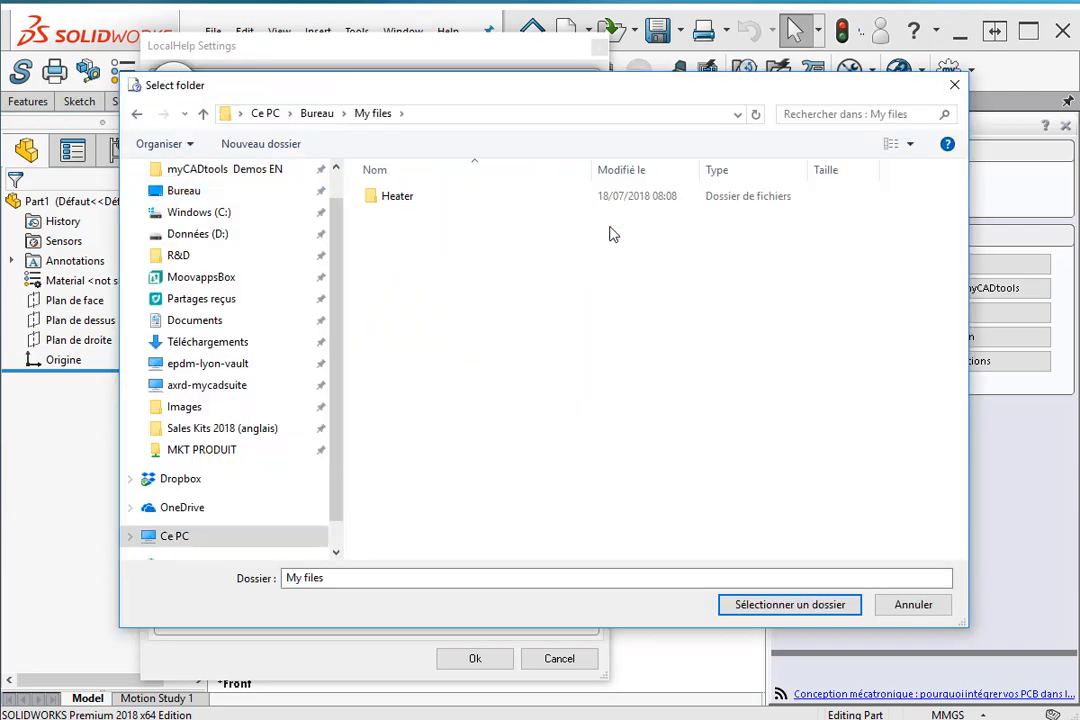
{"action": "left_click", "coordinate": [790, 605]}
{"action": "left_click", "coordinate": [298, 341]}
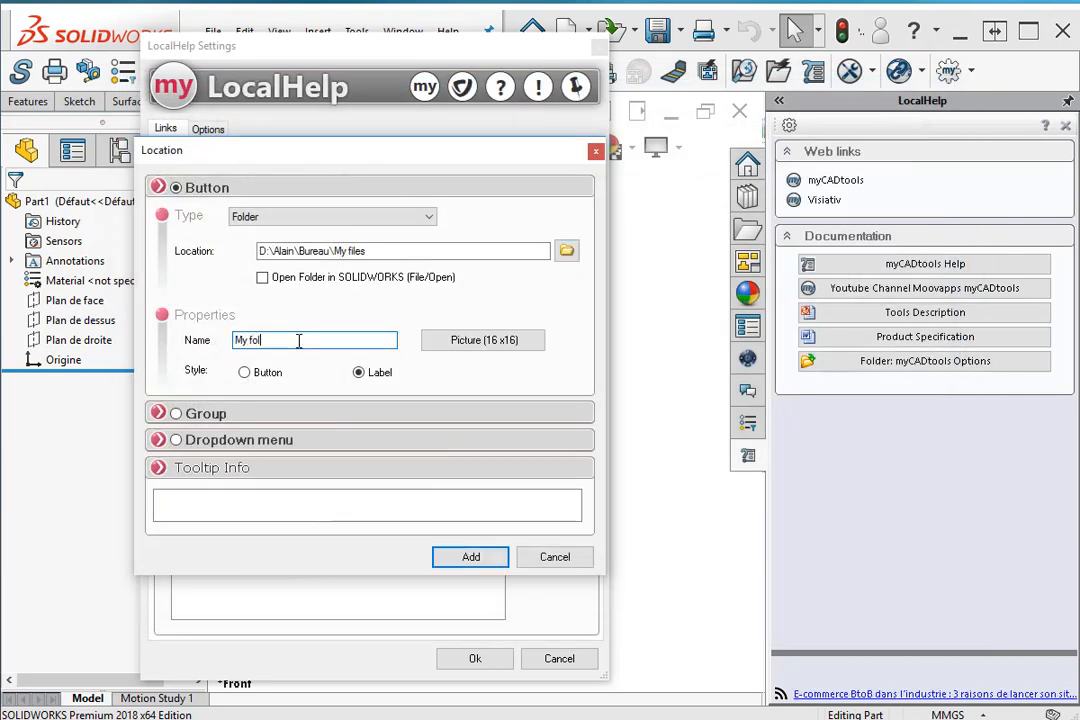
{"action": "type", "text": "My folder"}
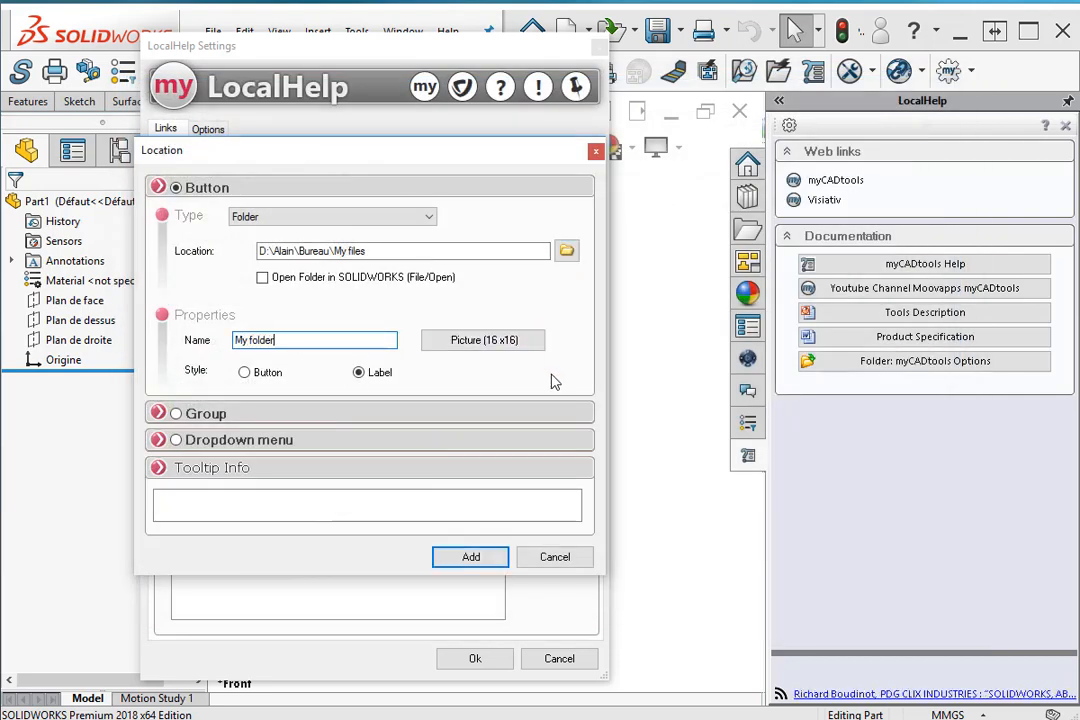
Step: Assign the Ouvrir.gif picture to the My folder button and add it to the links list
{"action": "left_click", "coordinate": [490, 340]}
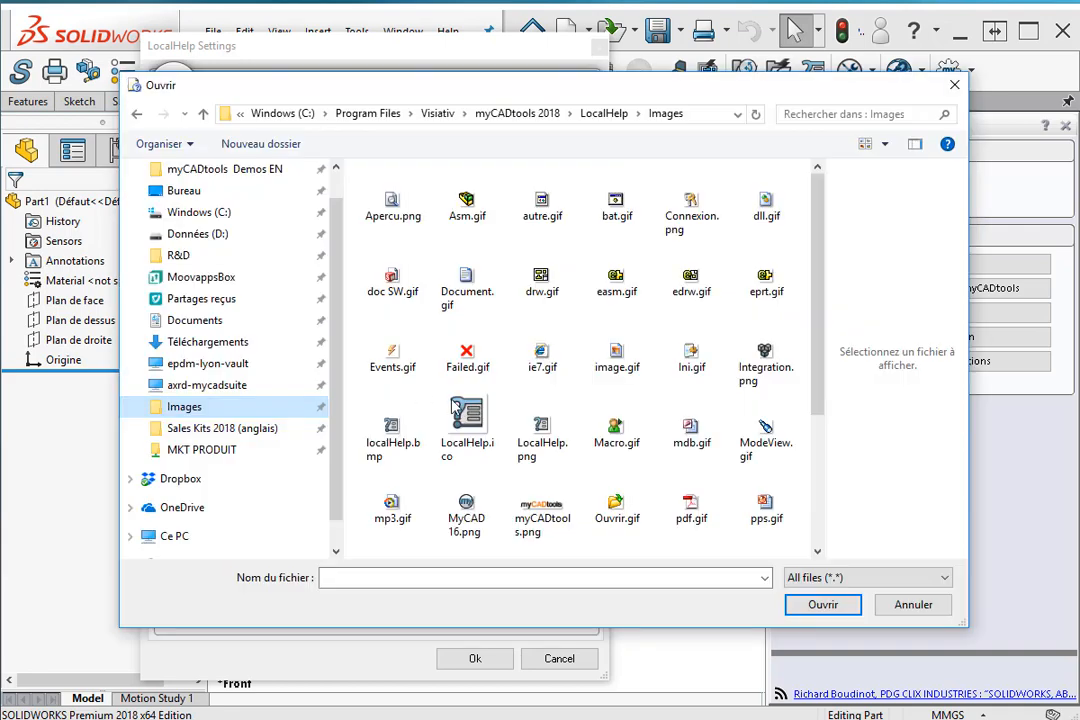
{"action": "left_click", "coordinate": [615, 508]}
{"action": "left_click", "coordinate": [823, 605]}
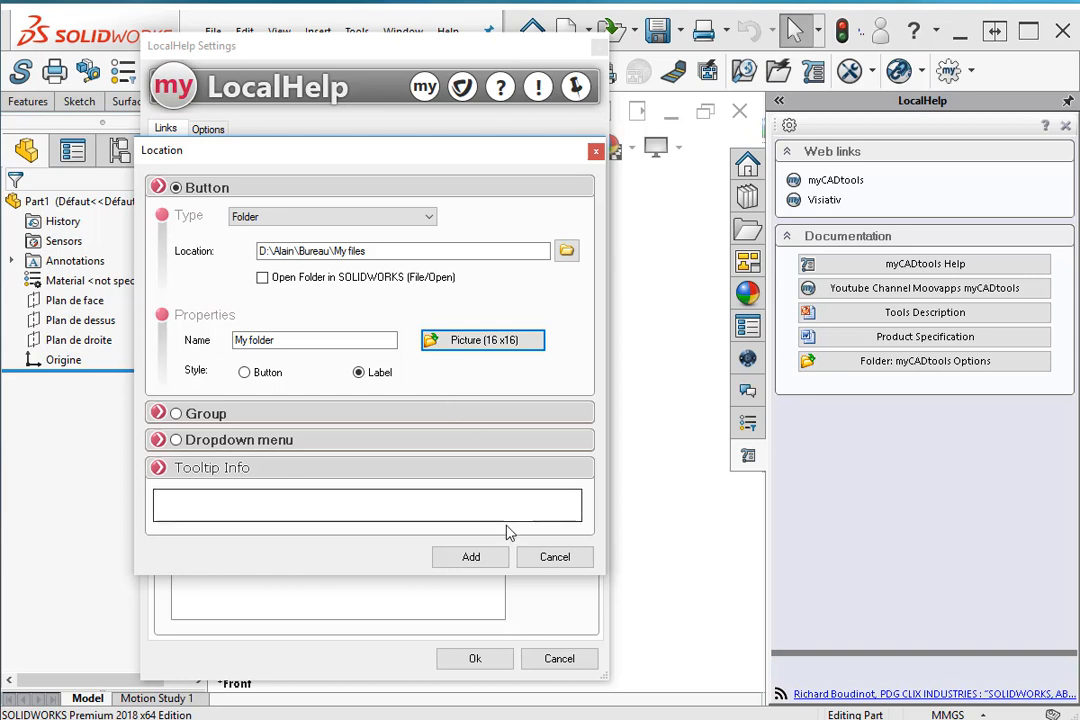
{"action": "left_click", "coordinate": [485, 562]}
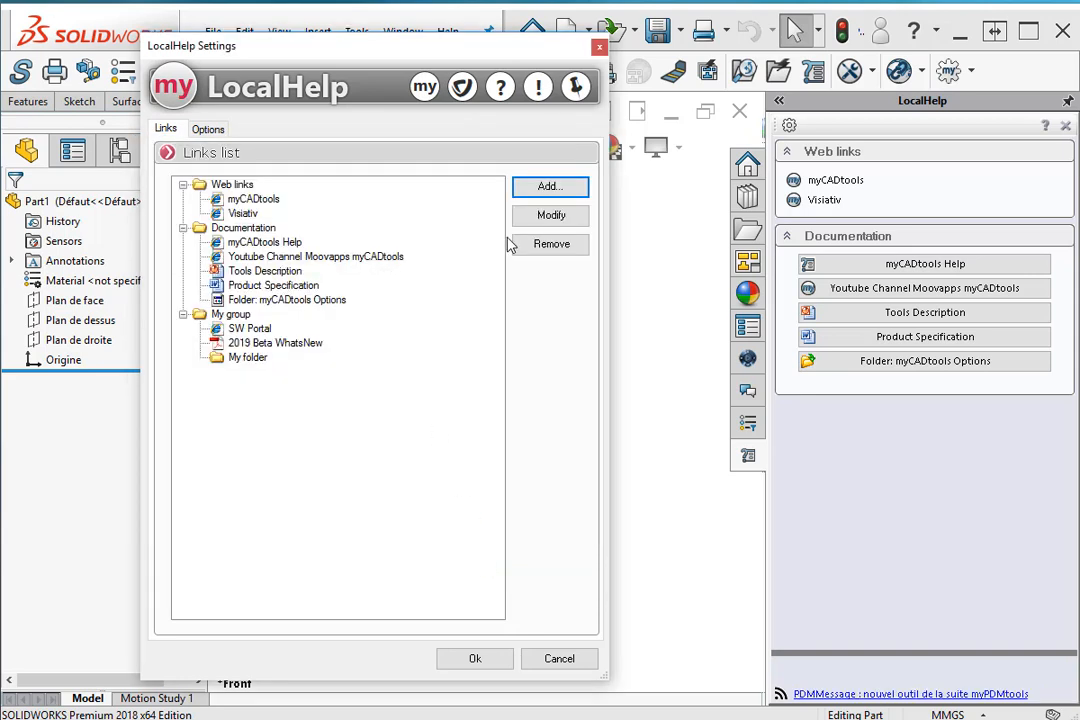
Step: Define a SOLIDWORKS command button in My group for the SOLIDWORKS options command and name it "SW options"
{"action": "left_click", "coordinate": [547, 189]}
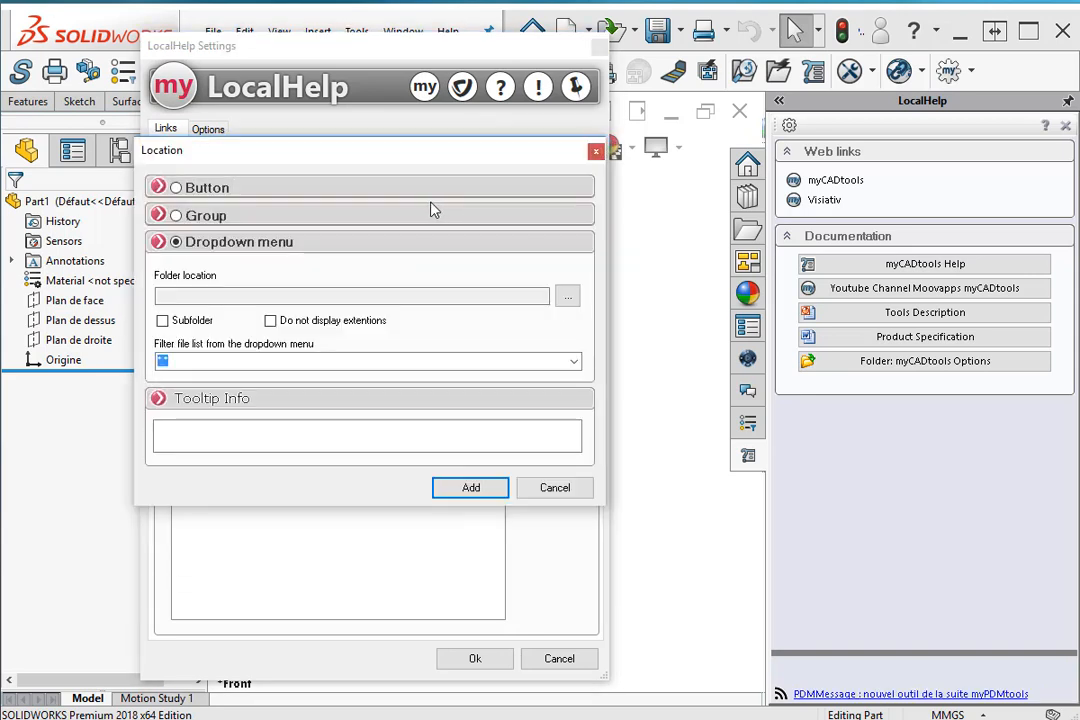
{"action": "left_click", "coordinate": [177, 188]}
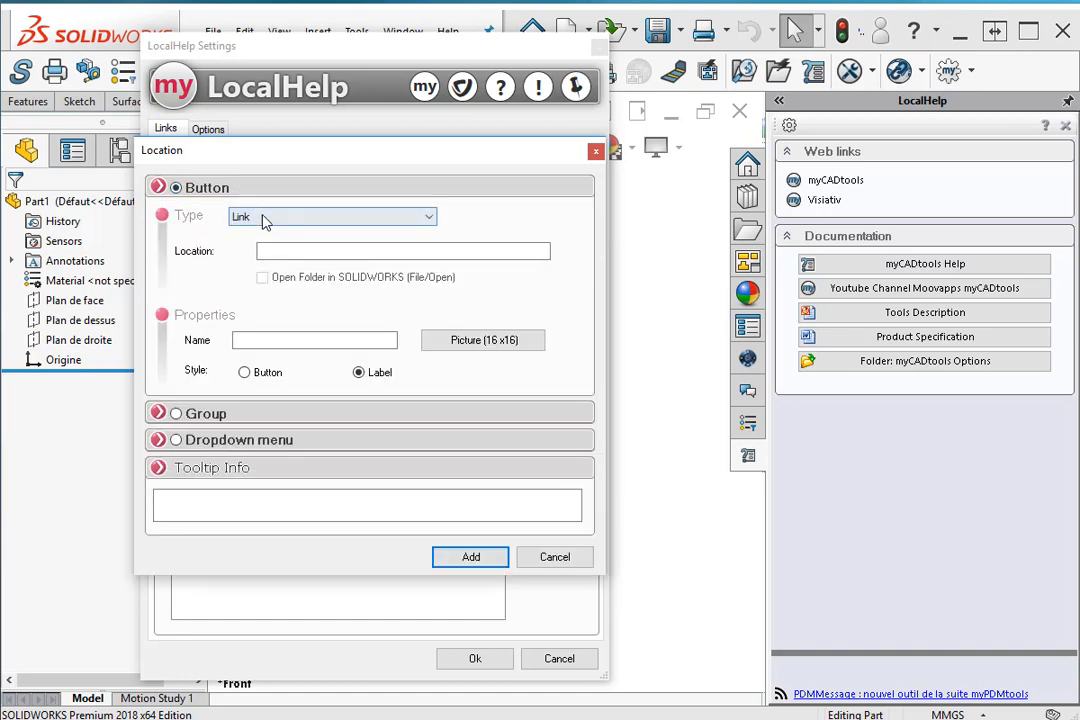
{"action": "left_click", "coordinate": [265, 218]}
{"action": "left_click", "coordinate": [283, 268]}
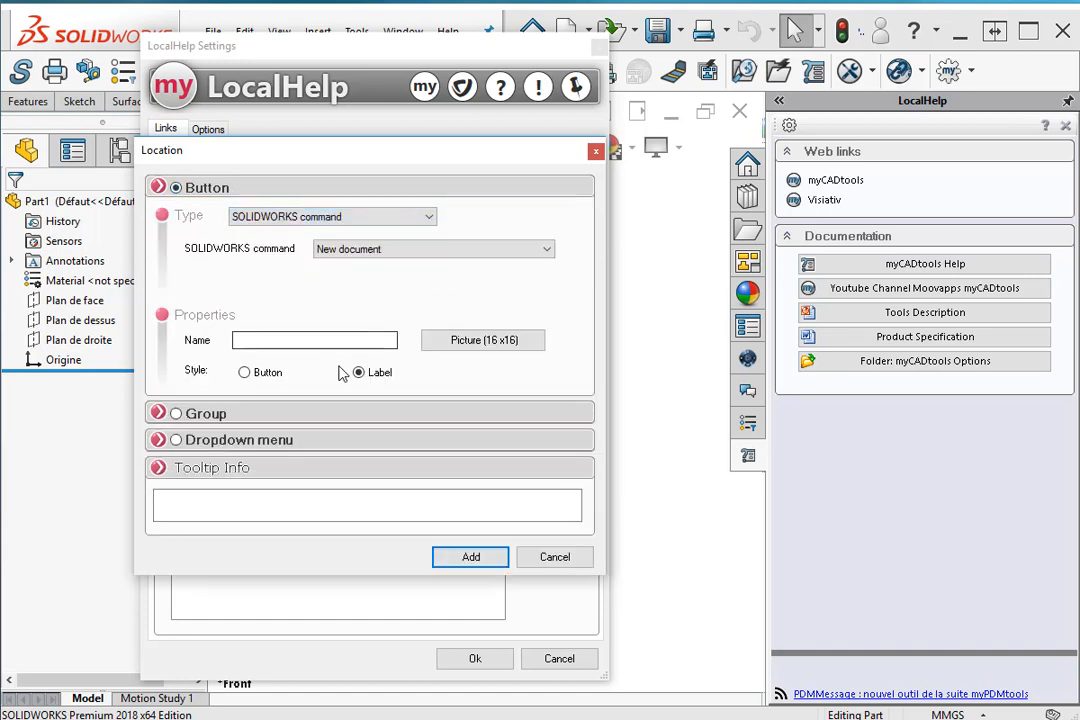
{"action": "left_click", "coordinate": [348, 253]}
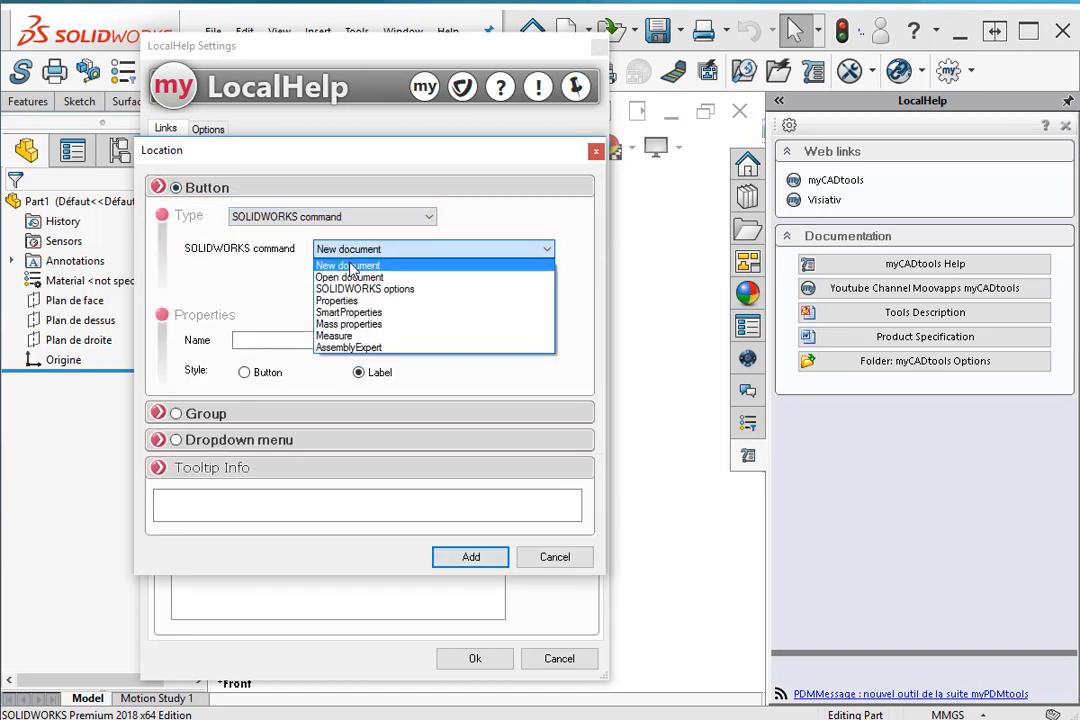
{"action": "left_click", "coordinate": [362, 289]}
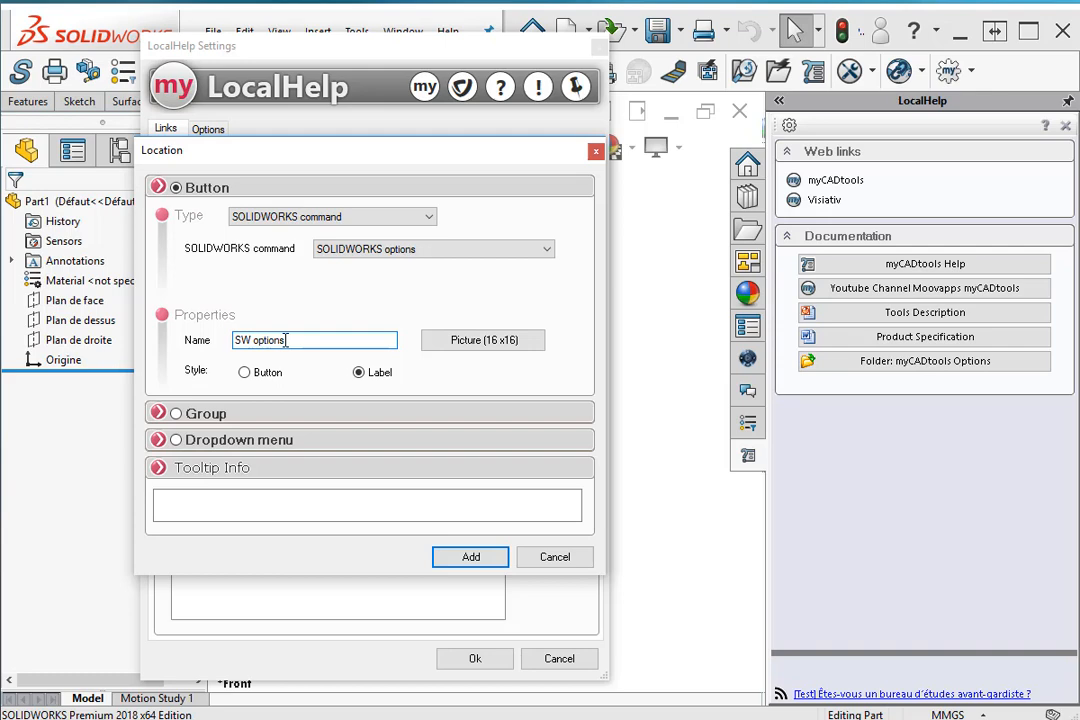
Step: Assign the SW.png picture to the SW options button and add it to the links list
{"action": "left_click", "coordinate": [440, 341]}
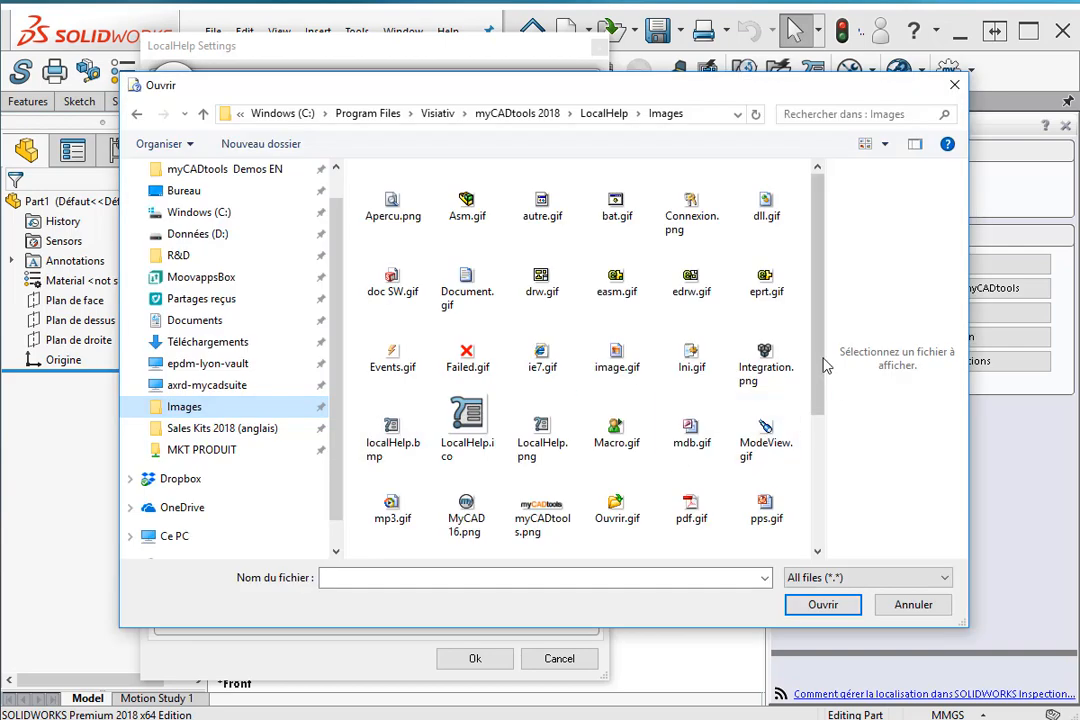
{"action": "left_click_drag", "start_coordinate": [821, 358], "coordinate": [826, 486]}
{"action": "left_click", "coordinate": [392, 452]}
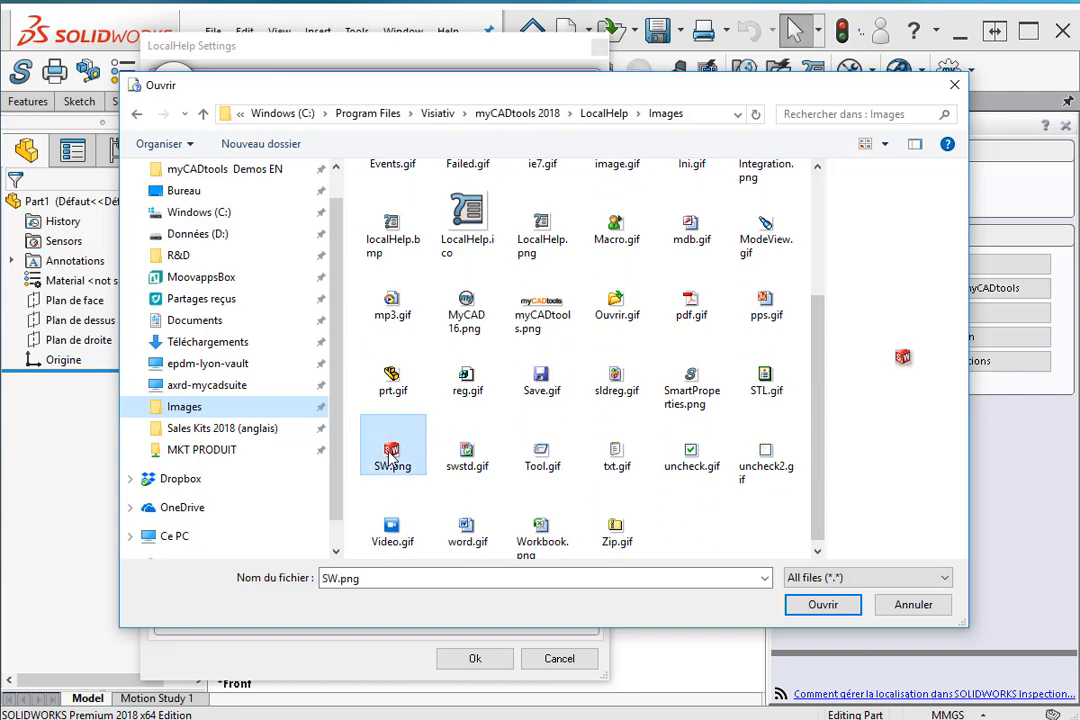
{"action": "left_click", "coordinate": [821, 605]}
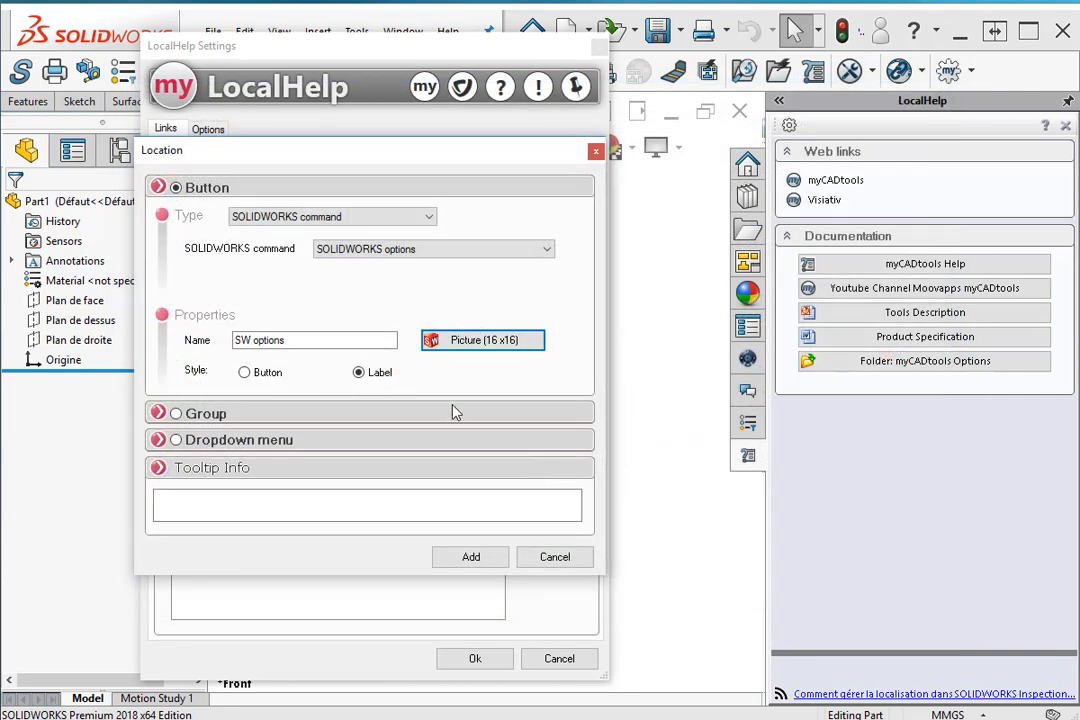
{"action": "left_click", "coordinate": [470, 557]}
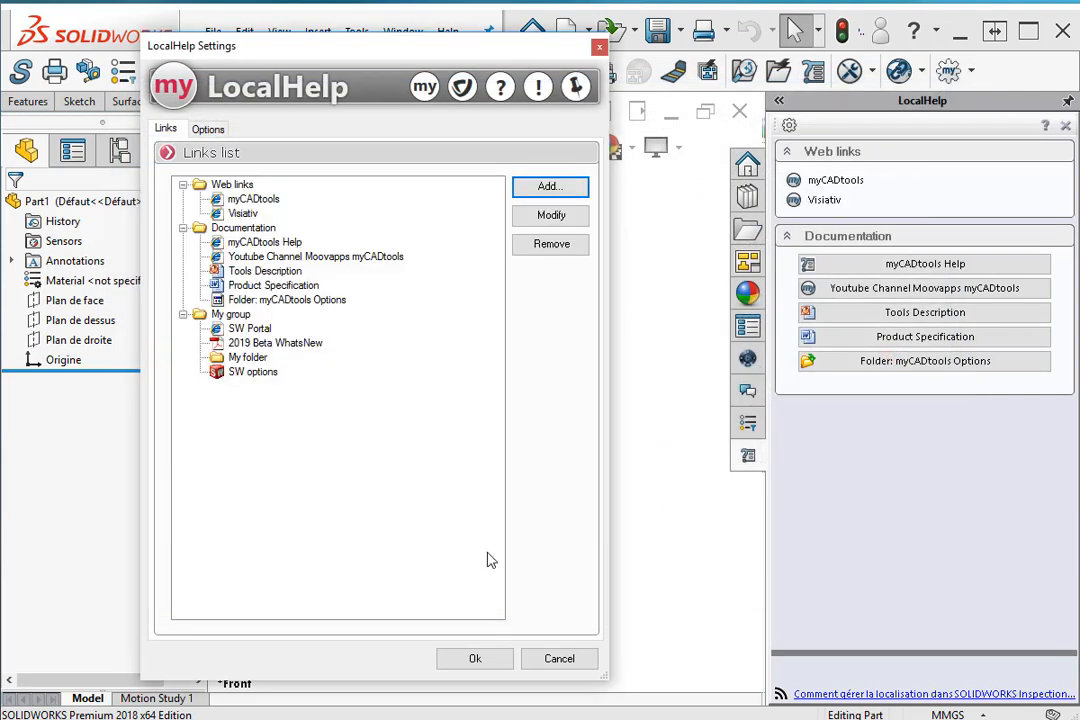
Step: Add a new group named "My files" to the links list
{"action": "left_click", "coordinate": [548, 187]}
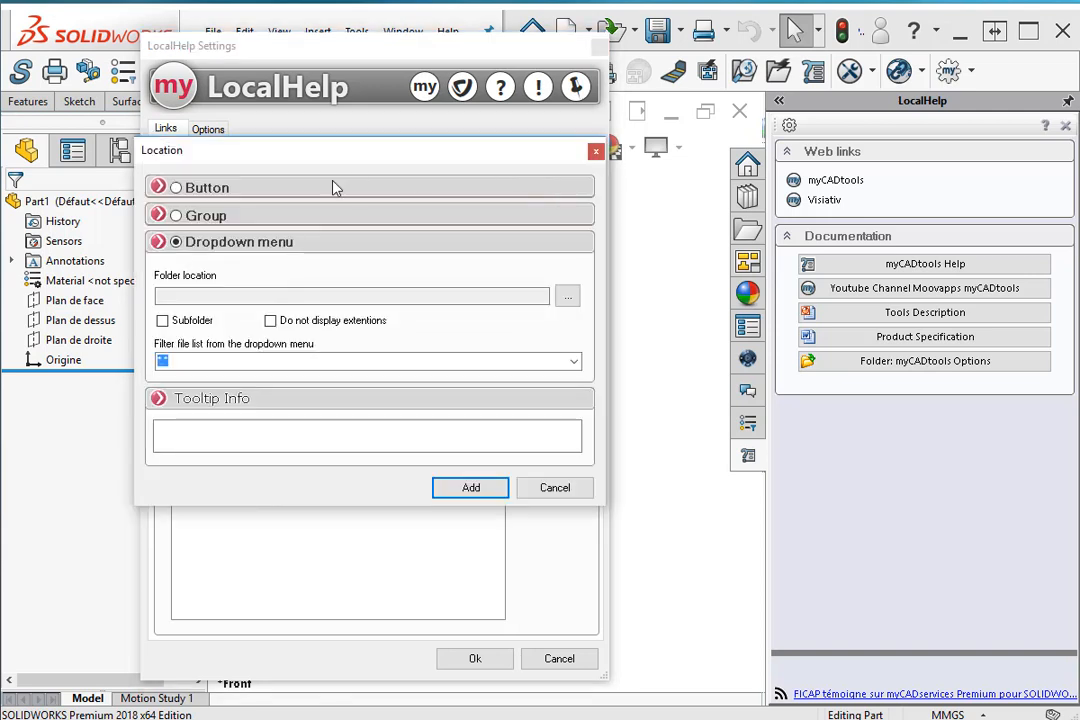
{"action": "left_click", "coordinate": [177, 216]}
{"action": "left_click", "coordinate": [210, 262]}
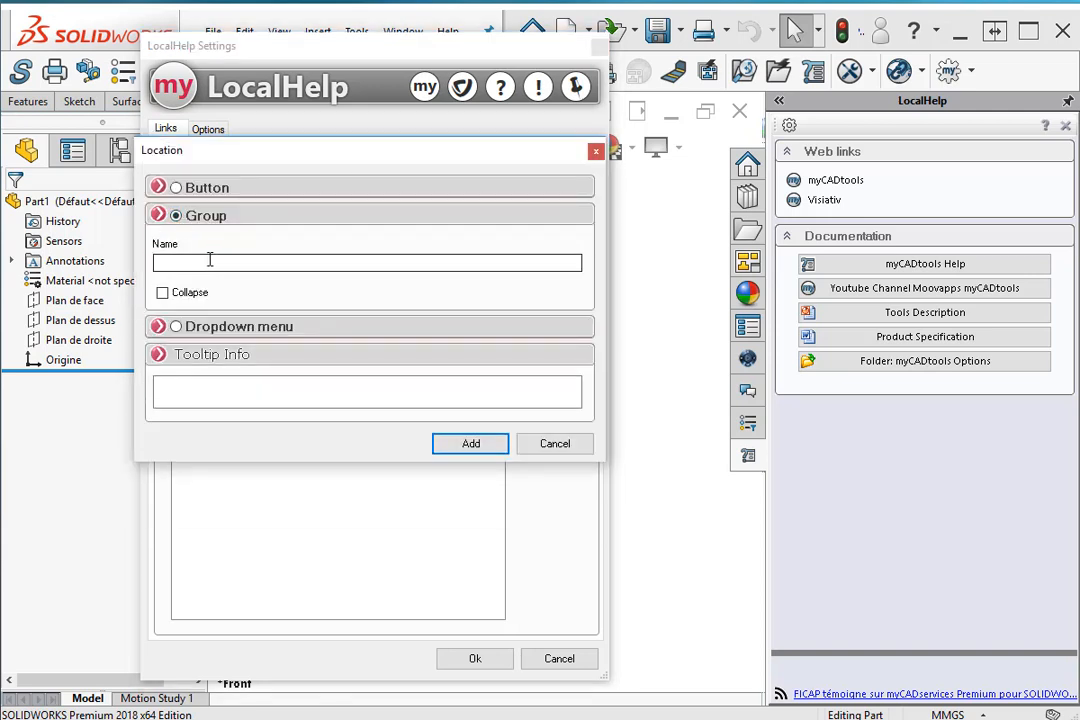
{"action": "type", "text": "My files"}
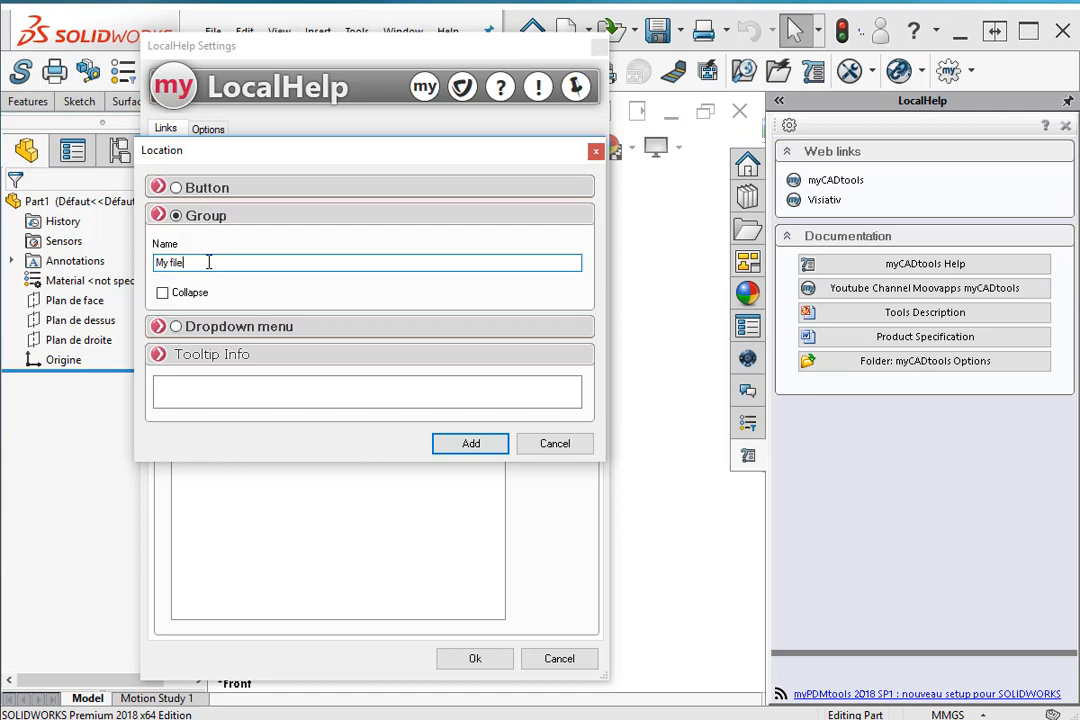
{"action": "left_click", "coordinate": [488, 447]}
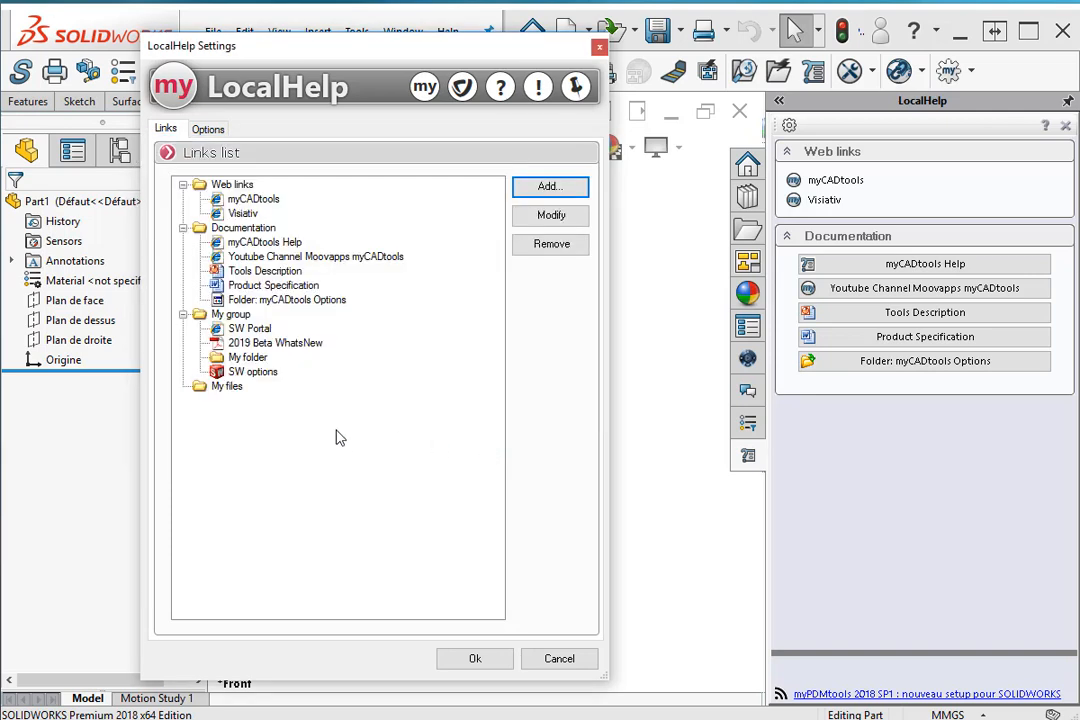
Step: Create a dropdown menu entry in the My files group that points to the My files folder in Bureau
{"action": "left_click", "coordinate": [227, 387]}
{"action": "left_click", "coordinate": [550, 186]}
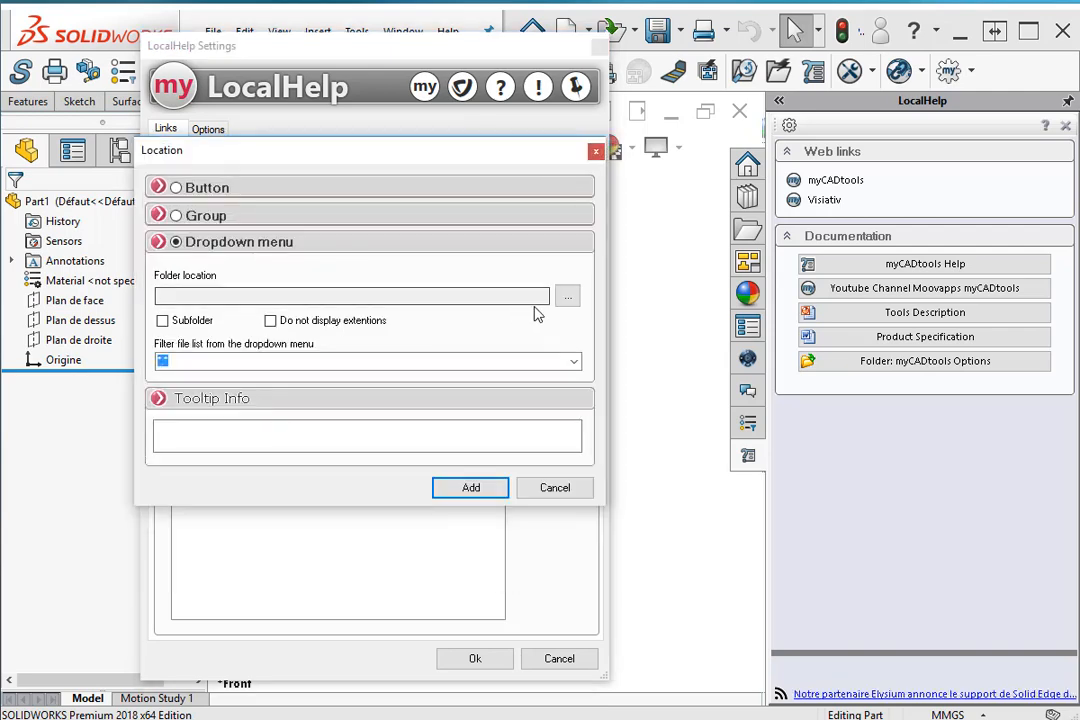
{"action": "left_click", "coordinate": [566, 296]}
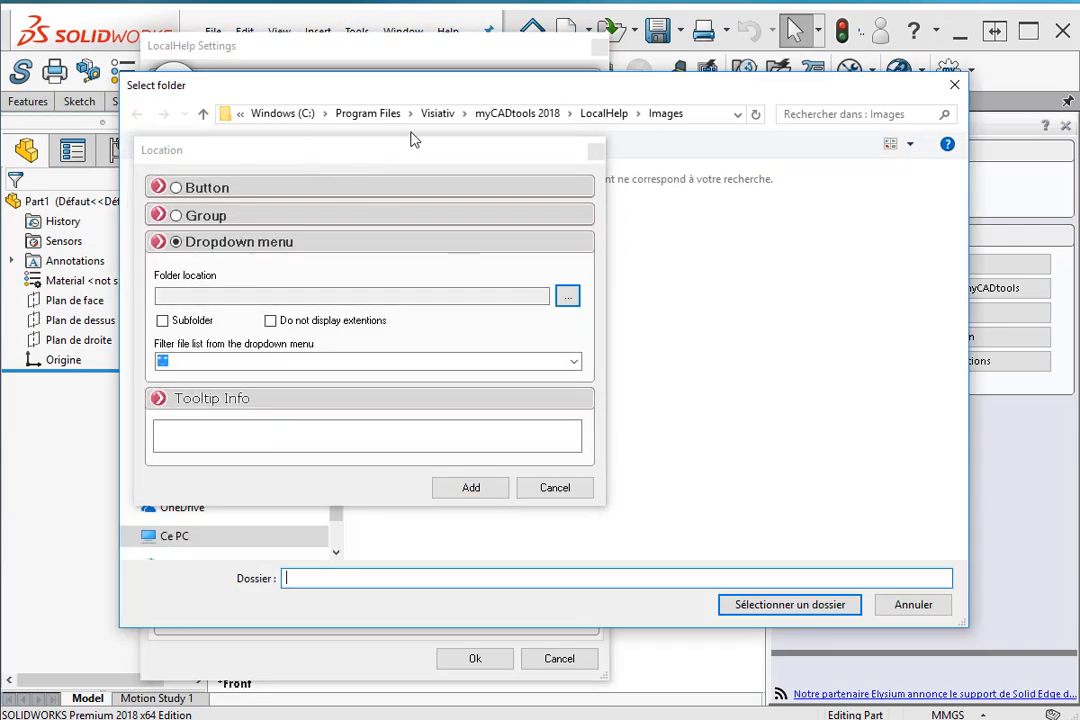
{"action": "left_click_drag", "start_coordinate": [476, 97], "coordinate": [924, 84]}
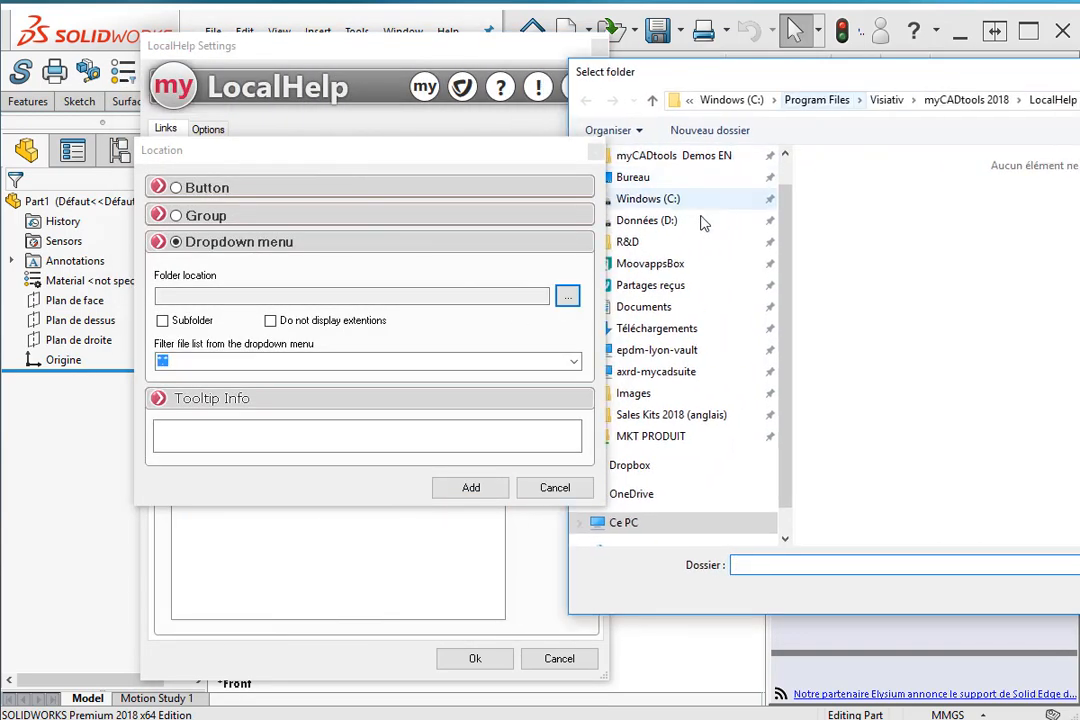
{"action": "left_click", "coordinate": [640, 177]}
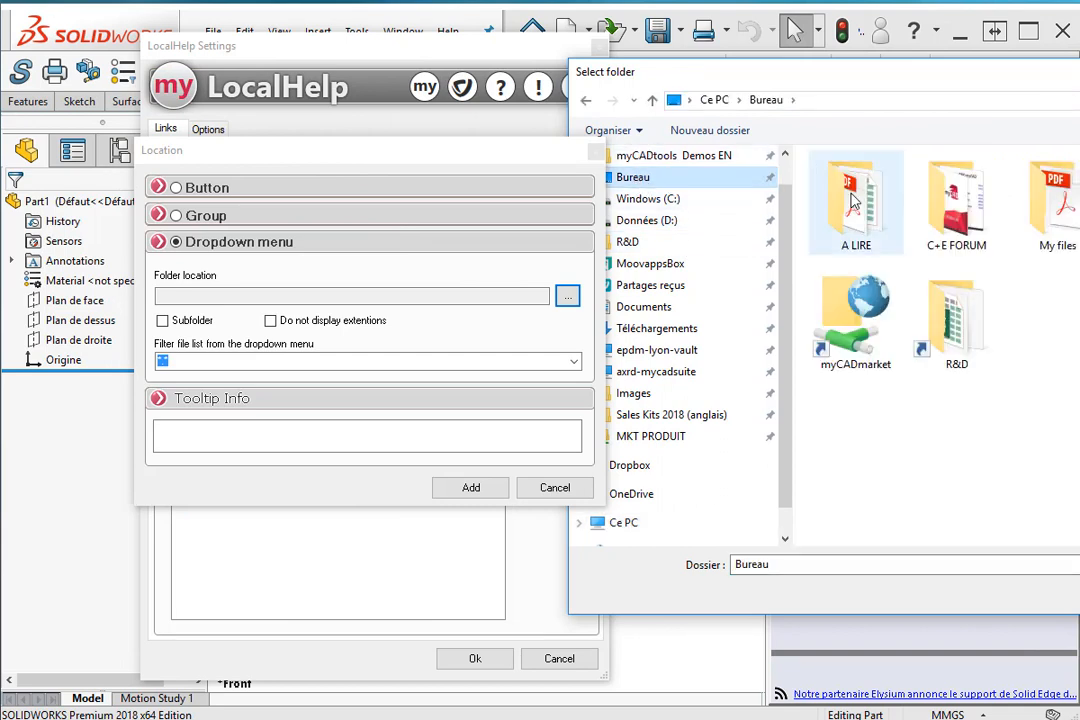
{"action": "left_click", "coordinate": [1050, 205]}
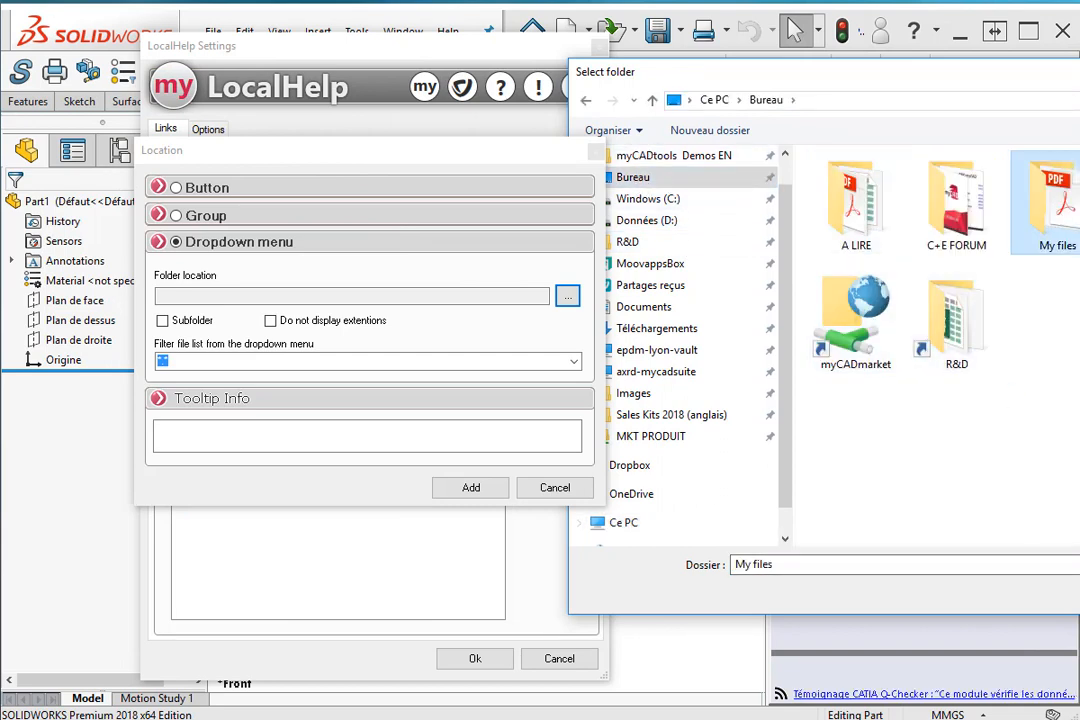
{"action": "left_click_drag", "start_coordinate": [930, 80], "coordinate": [465, 114]}
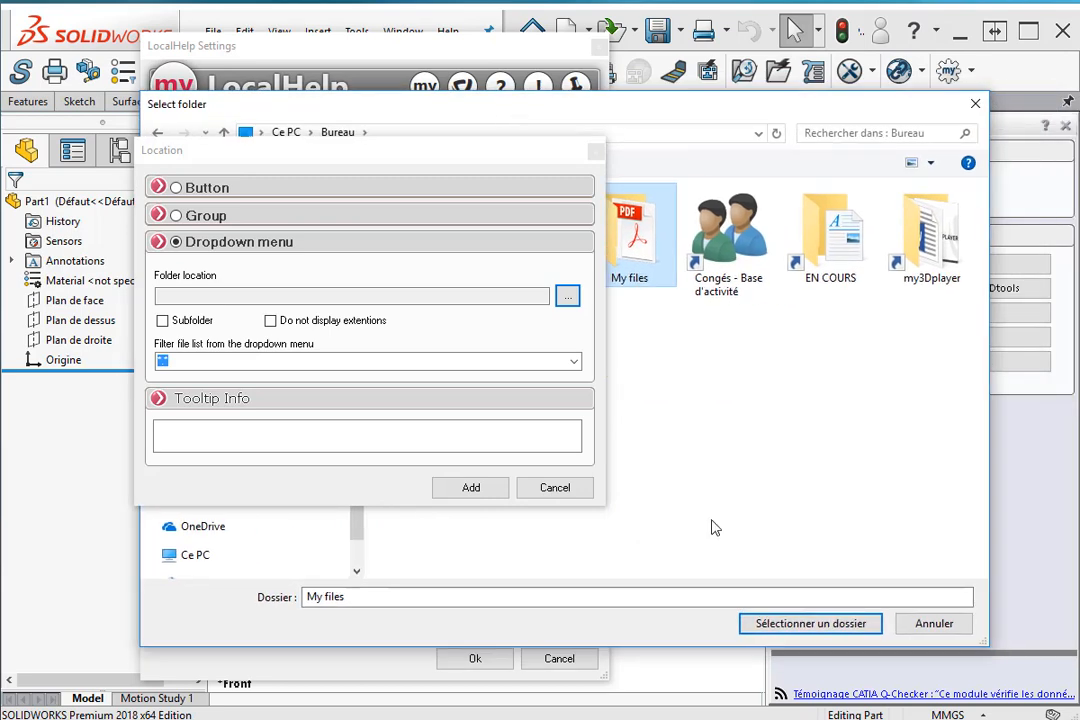
{"action": "left_click", "coordinate": [827, 624]}
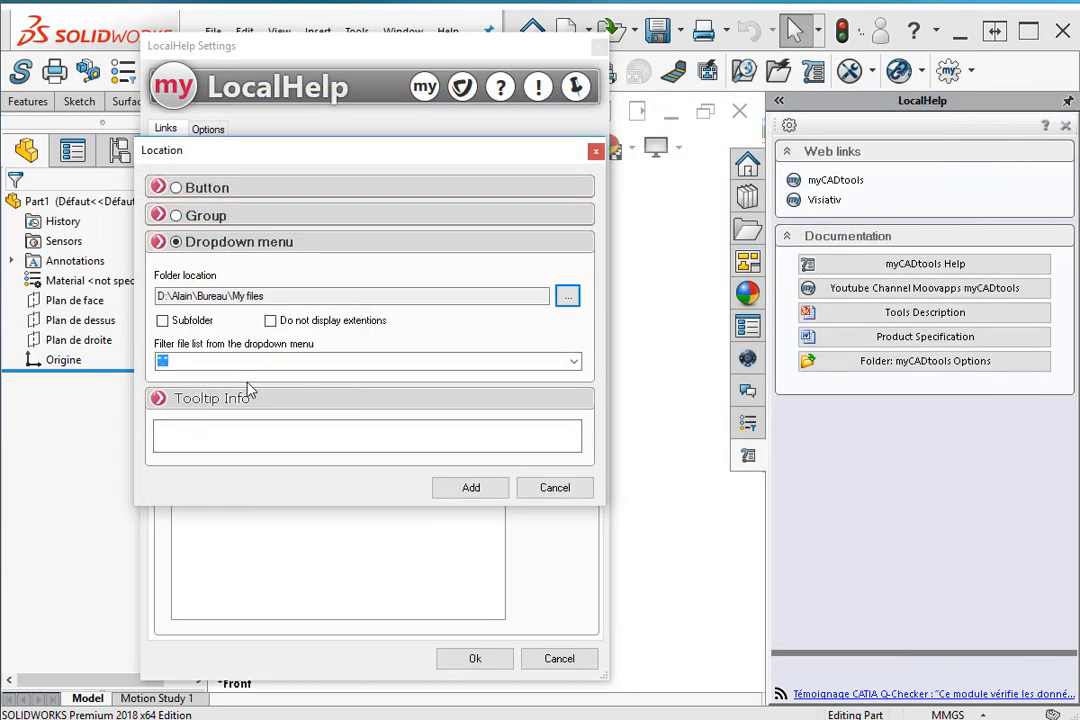
Step: Include subfolders in the dropdown menu, add it to the links list and apply the LocalHelp settings
{"action": "left_click", "coordinate": [163, 321]}
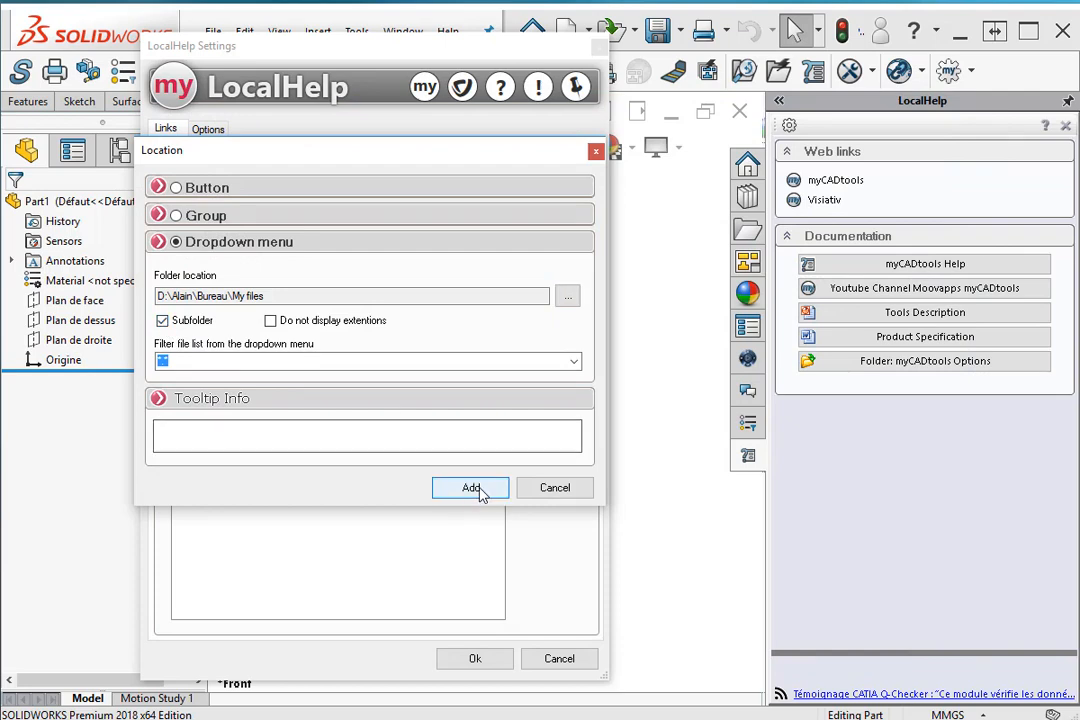
{"action": "left_click", "coordinate": [471, 488]}
{"action": "left_click", "coordinate": [478, 658]}
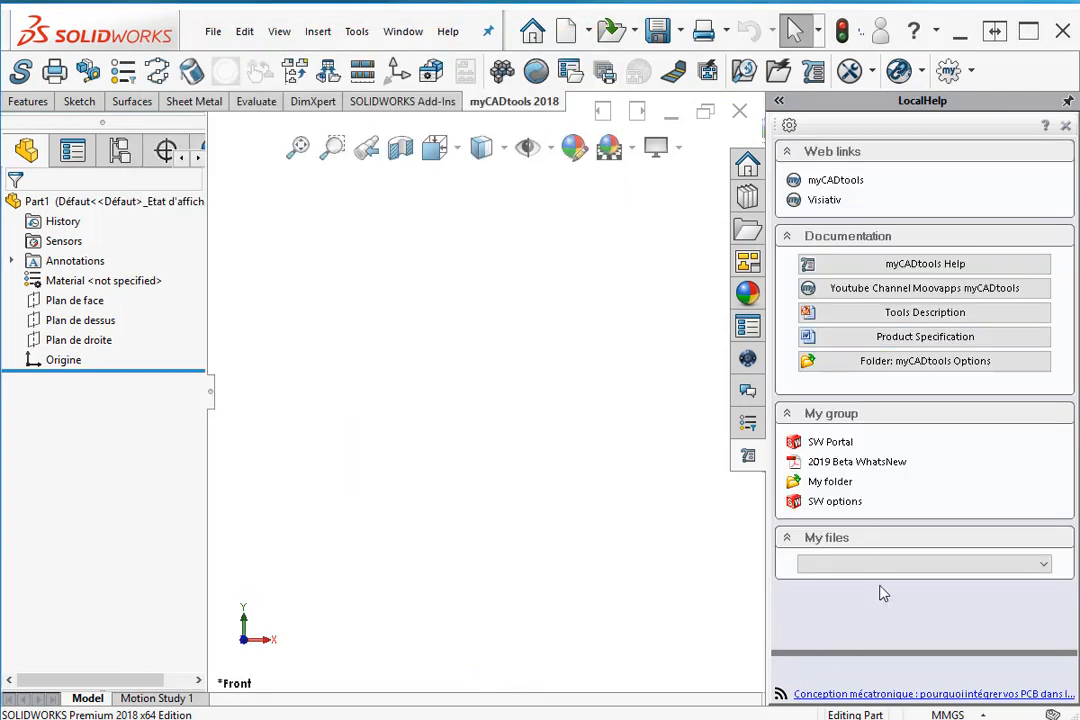
Step: Test the SW Portal link from My group, view the web page and minimize the browser
{"action": "left_click", "coordinate": [831, 443]}
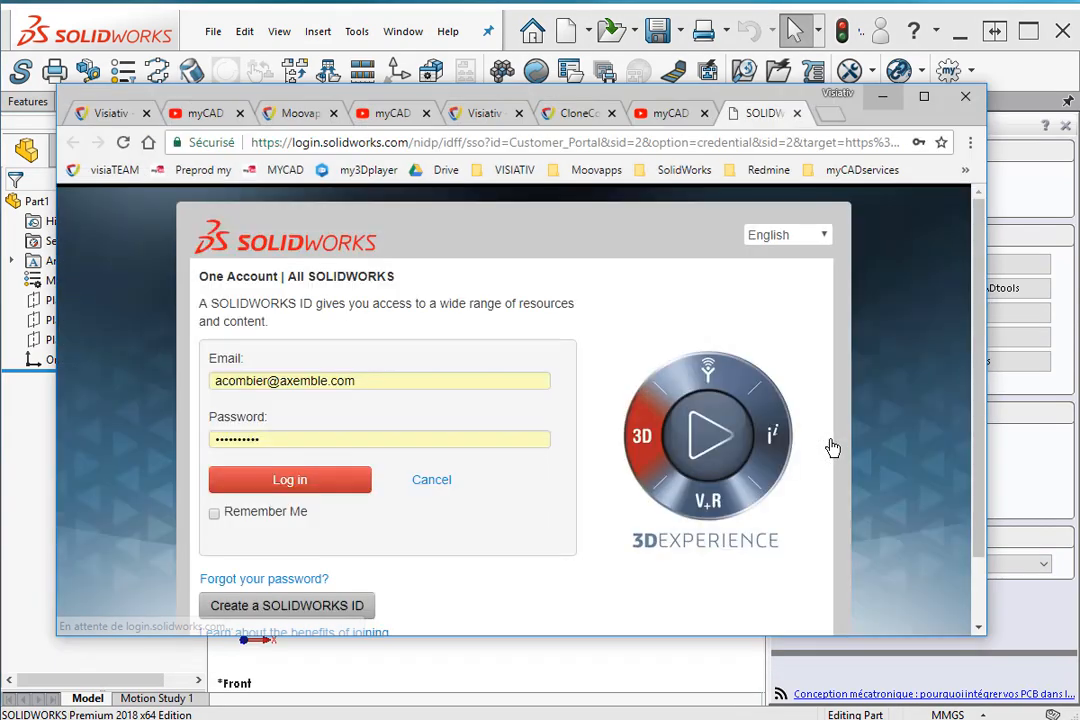
{"action": "scroll", "coordinate": [436, 429], "scroll_direction": "down", "scroll_amount": 2}
{"action": "scroll", "coordinate": [431, 428], "scroll_direction": "up", "scroll_amount": 2}
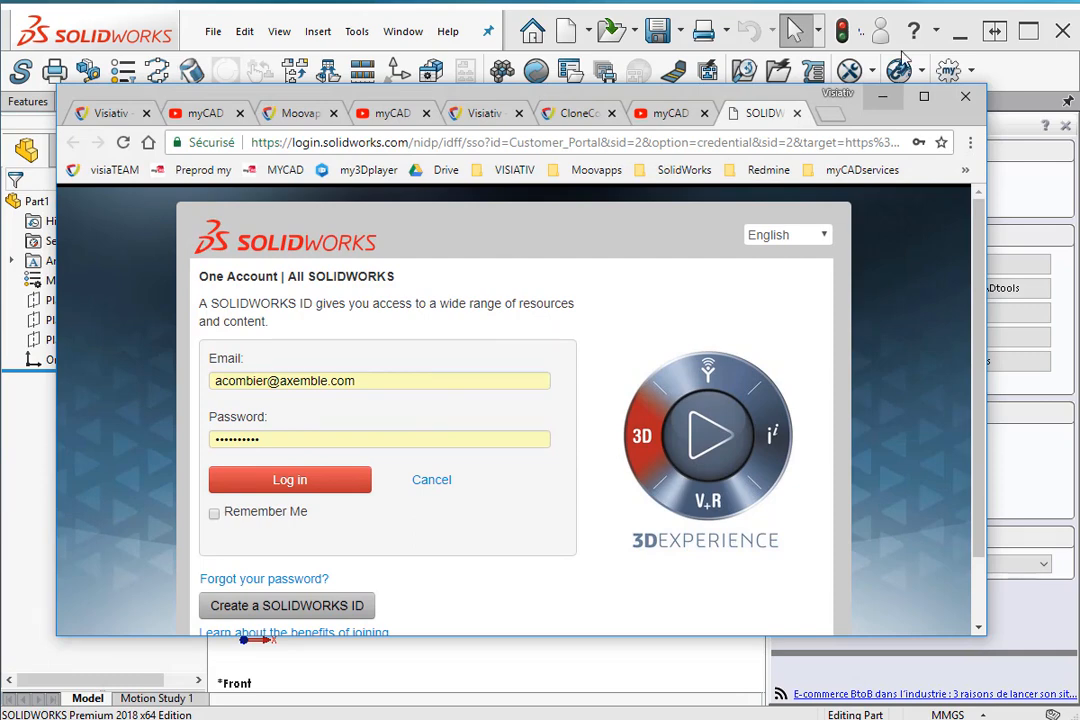
{"action": "left_click", "coordinate": [883, 97]}
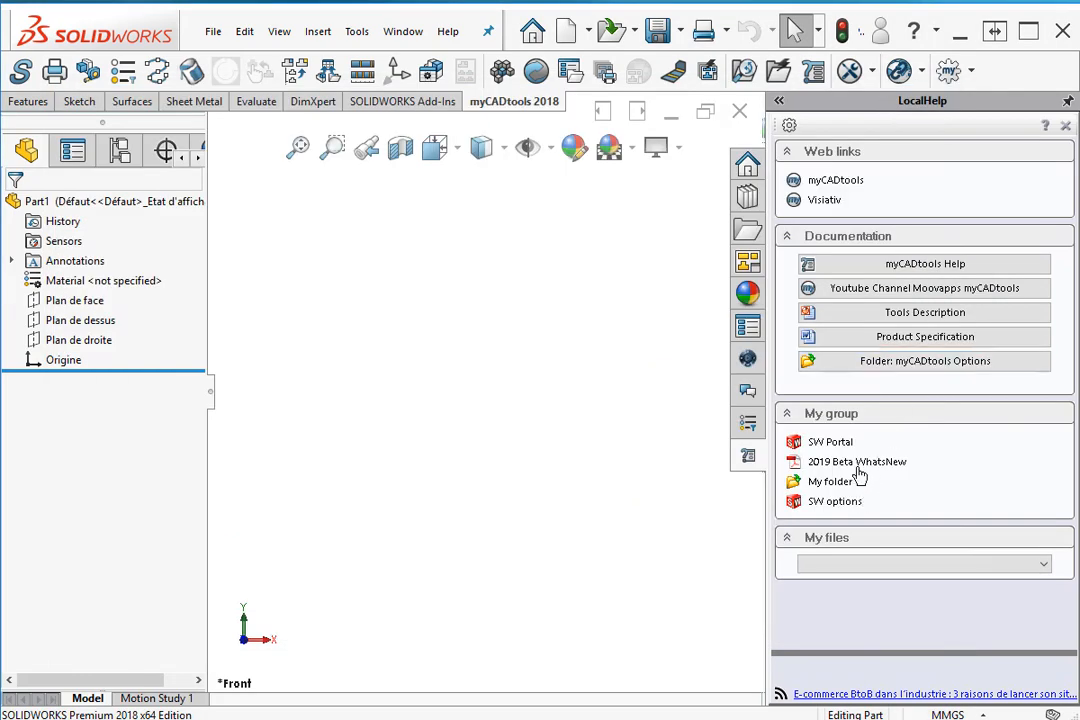
Step: Open the 2019 Beta WhatsNew PDF from My group, collapse its side panes, browse the first pages and close it
{"action": "left_click", "coordinate": [858, 463]}
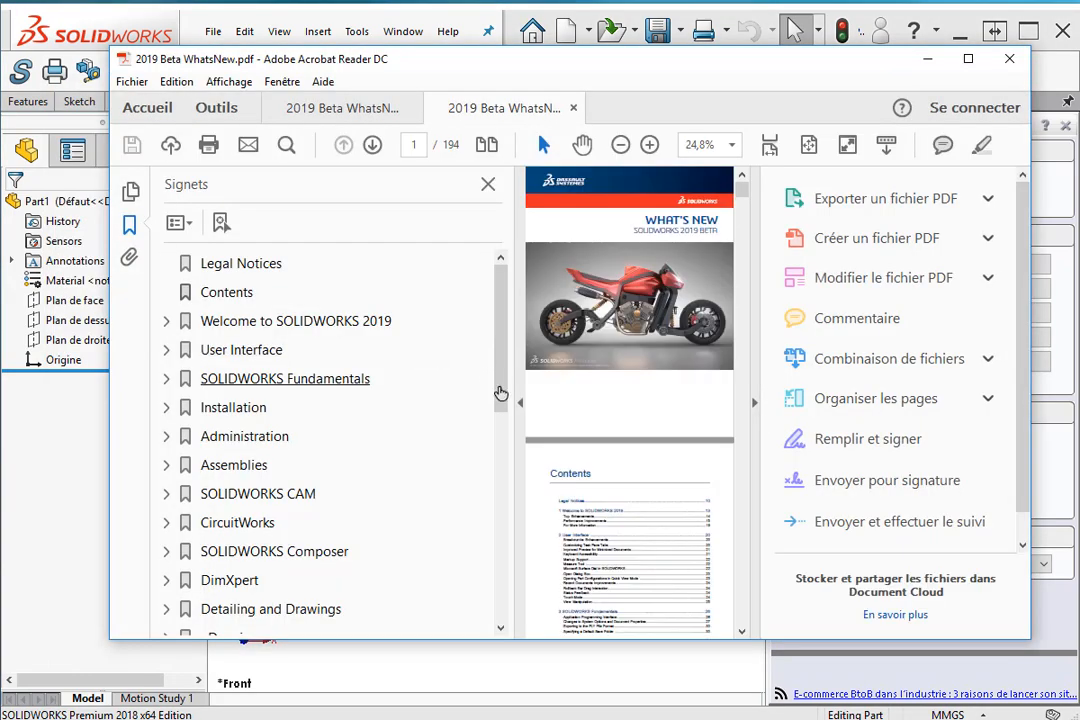
{"action": "left_click", "coordinate": [521, 404]}
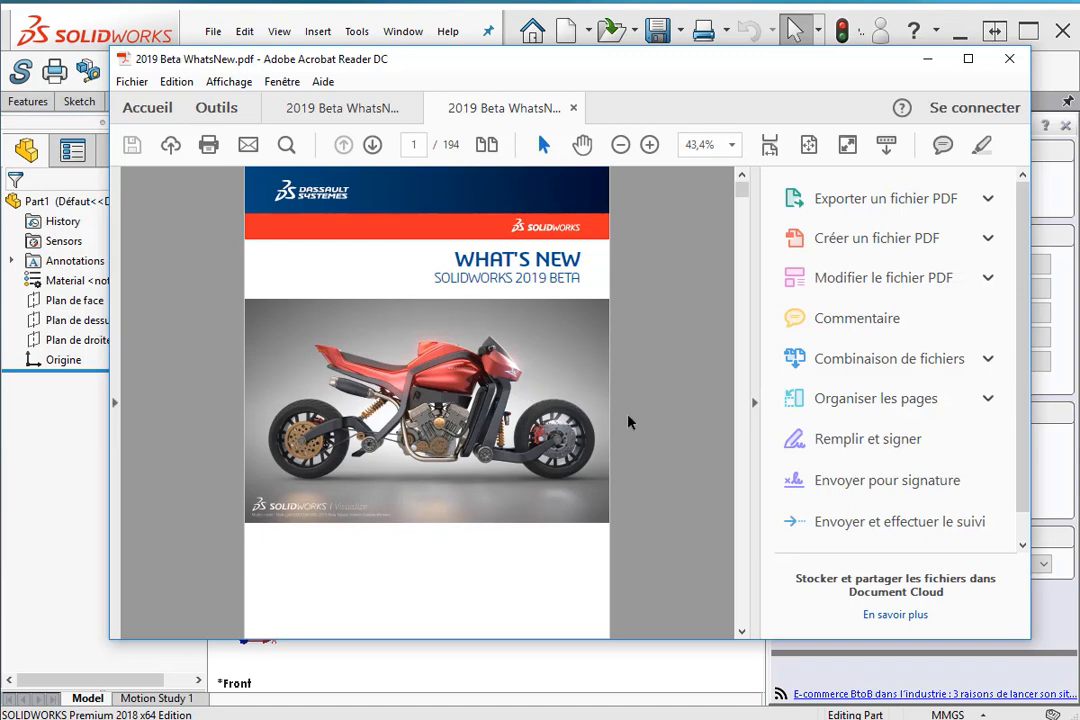
{"action": "left_click", "coordinate": [756, 406]}
{"action": "scroll", "coordinate": [420, 487], "scroll_direction": "down", "scroll_amount": 5}
{"action": "scroll", "coordinate": [421, 487], "scroll_direction": "down", "scroll_amount": 5}
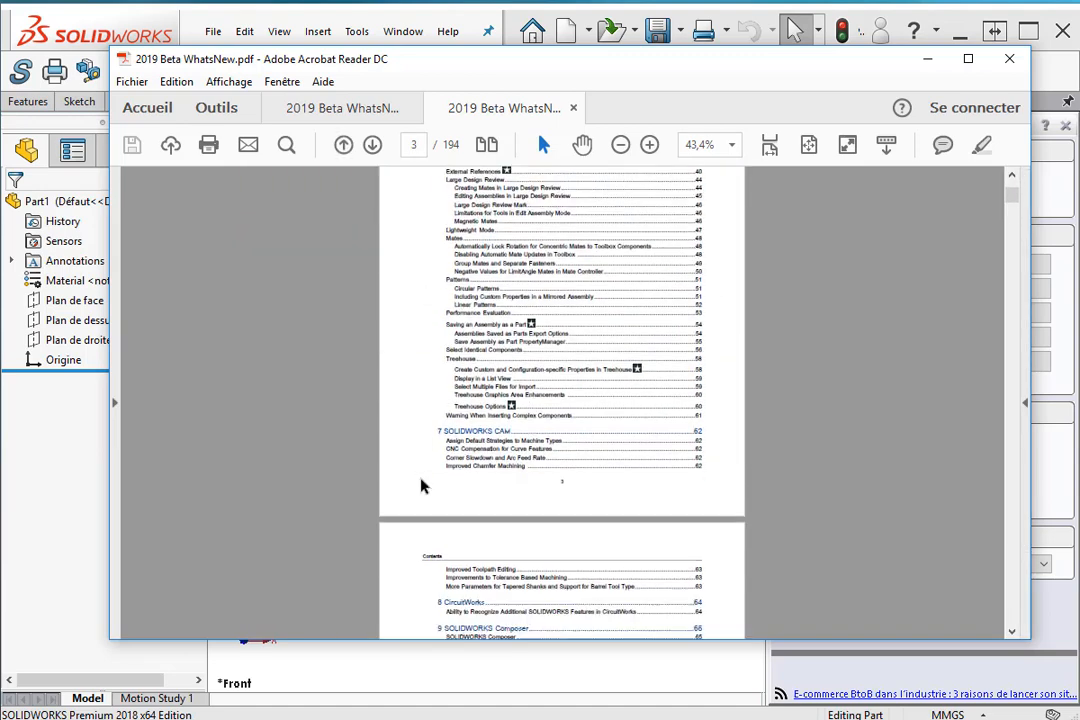
{"action": "left_click", "coordinate": [1009, 58]}
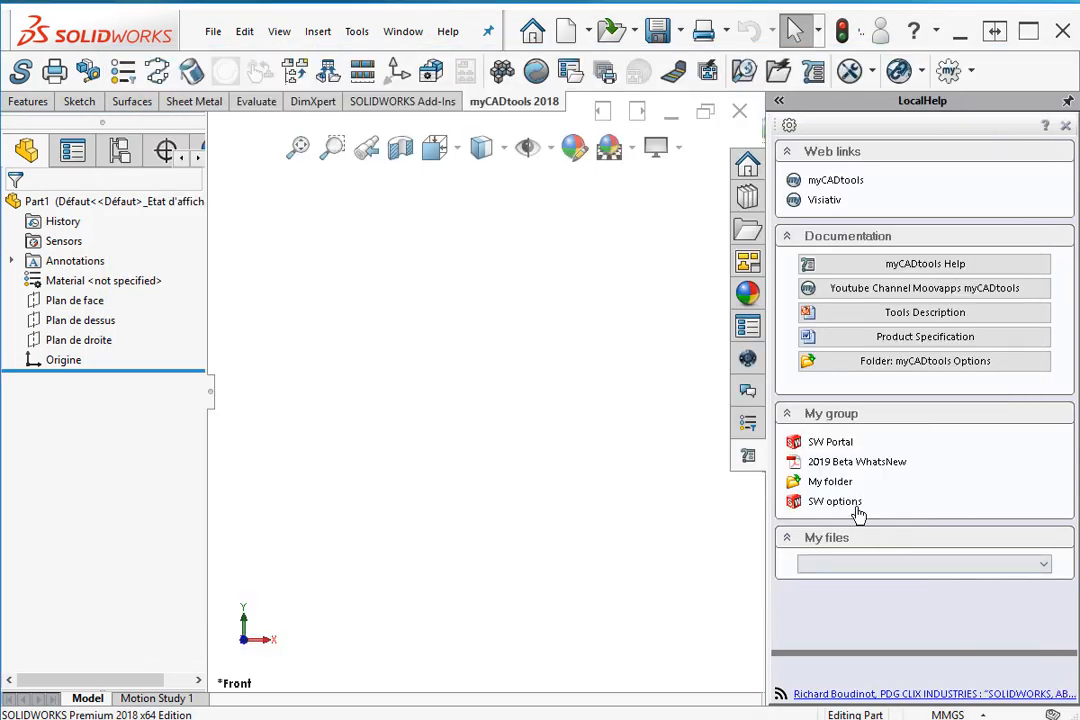
Step: Open the My folder link, view the contents of its Heater subfolder and close the file window
{"action": "left_click", "coordinate": [840, 483]}
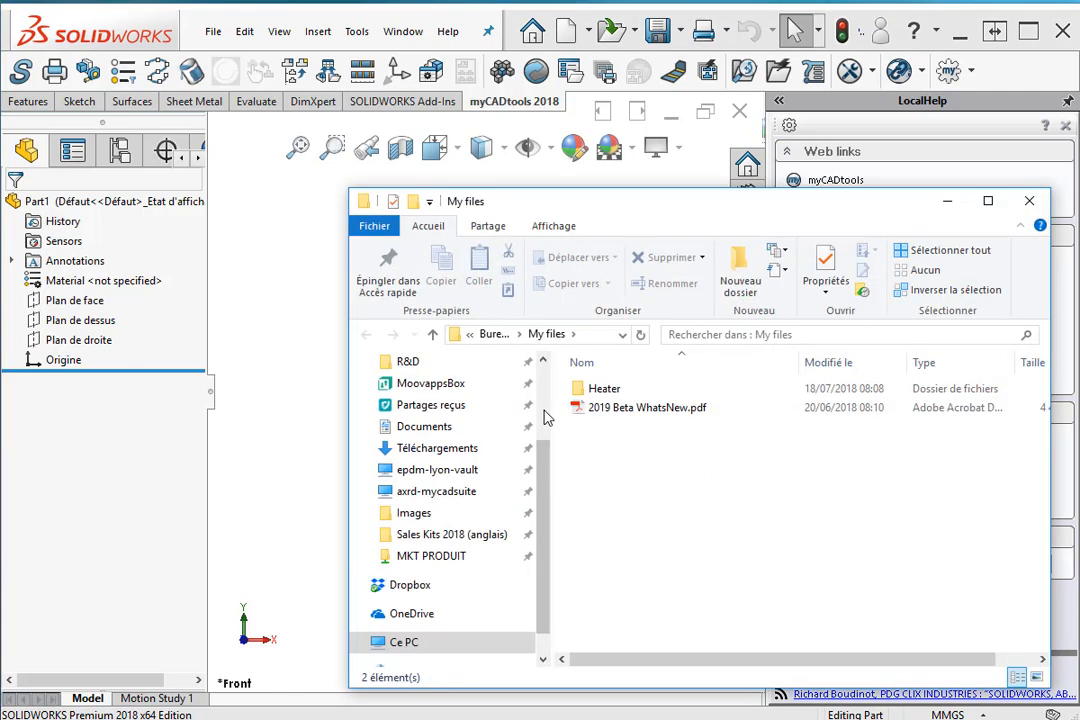
{"action": "double_click", "coordinate": [603, 388]}
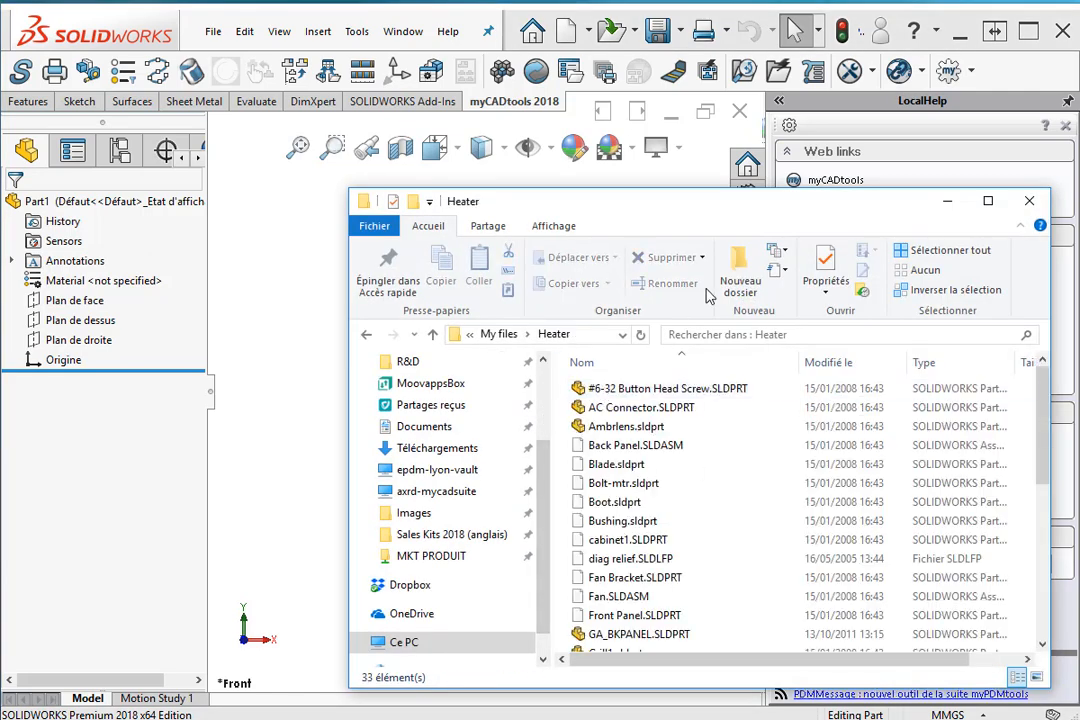
{"action": "left_click_drag", "start_coordinate": [757, 215], "coordinate": [587, 159]}
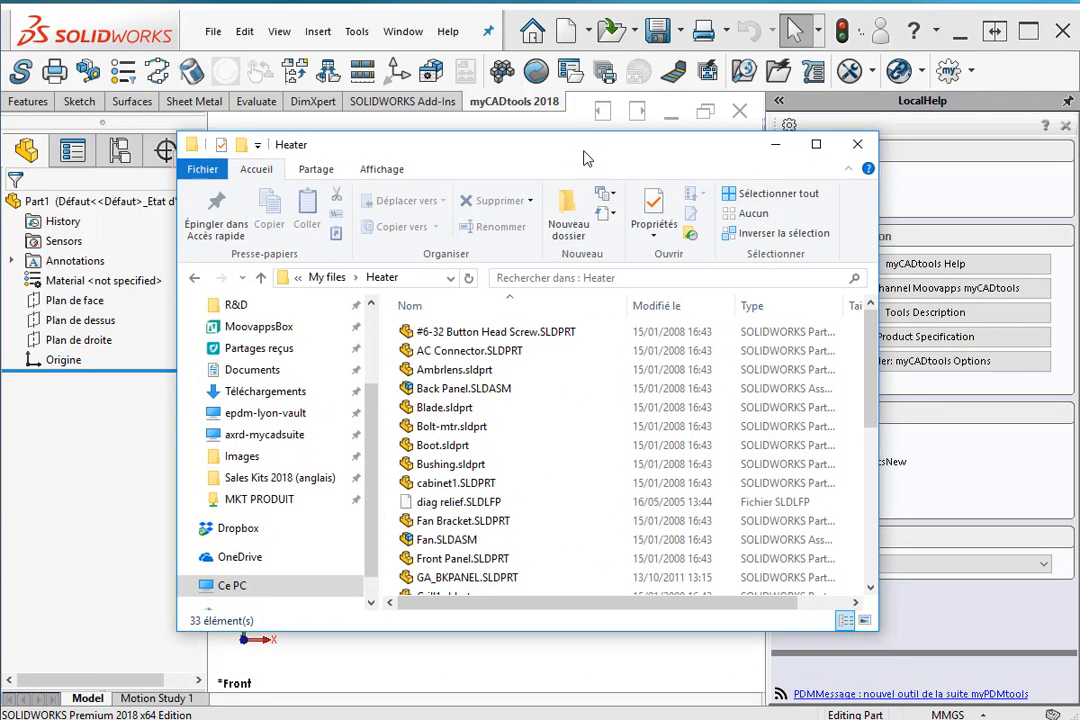
{"action": "left_click", "coordinate": [857, 144]}
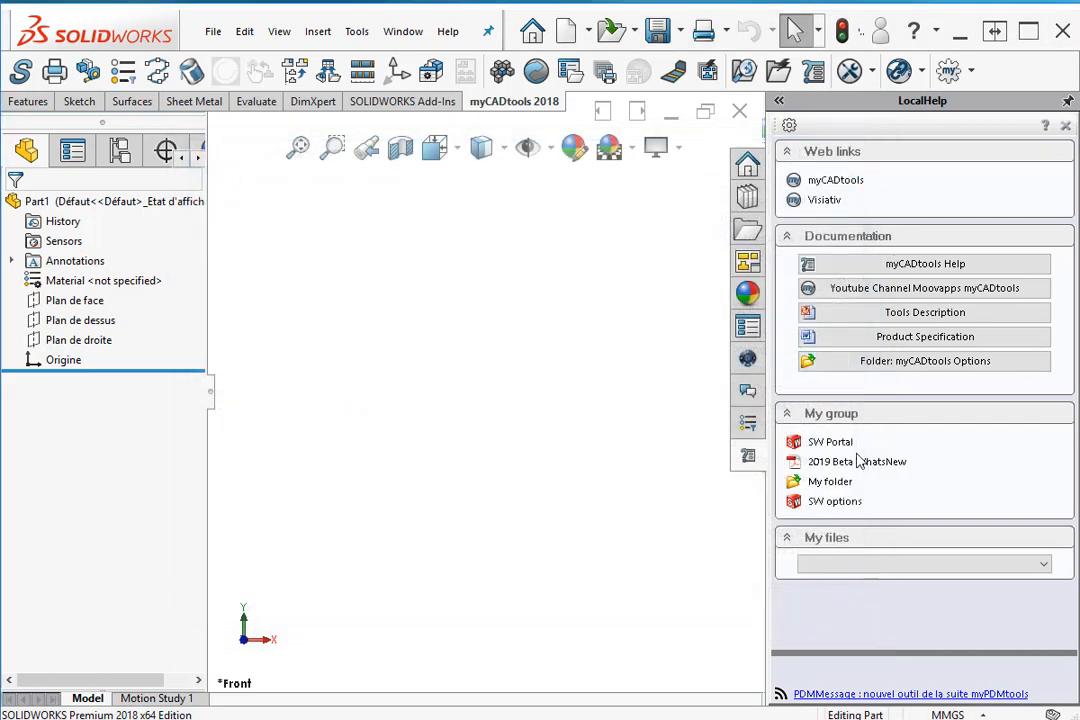
Step: Open the SW options command from My group, view the document properties and system options, and close them unchanged
{"action": "left_click", "coordinate": [836, 503]}
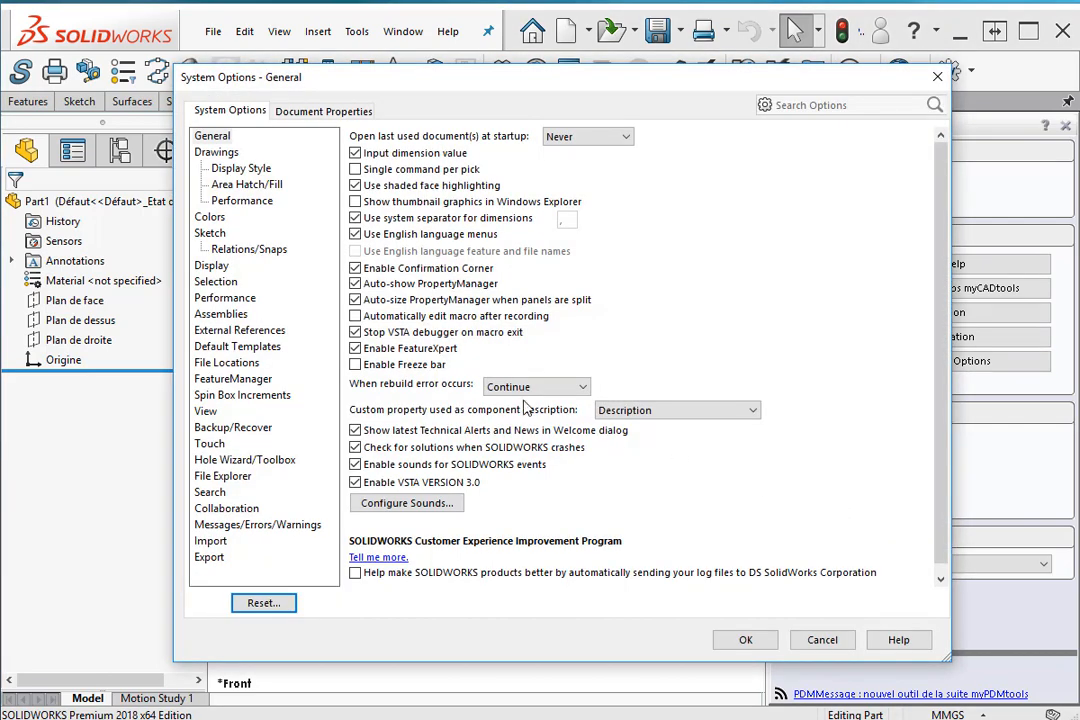
{"action": "left_click", "coordinate": [326, 112]}
{"action": "left_click", "coordinate": [229, 112]}
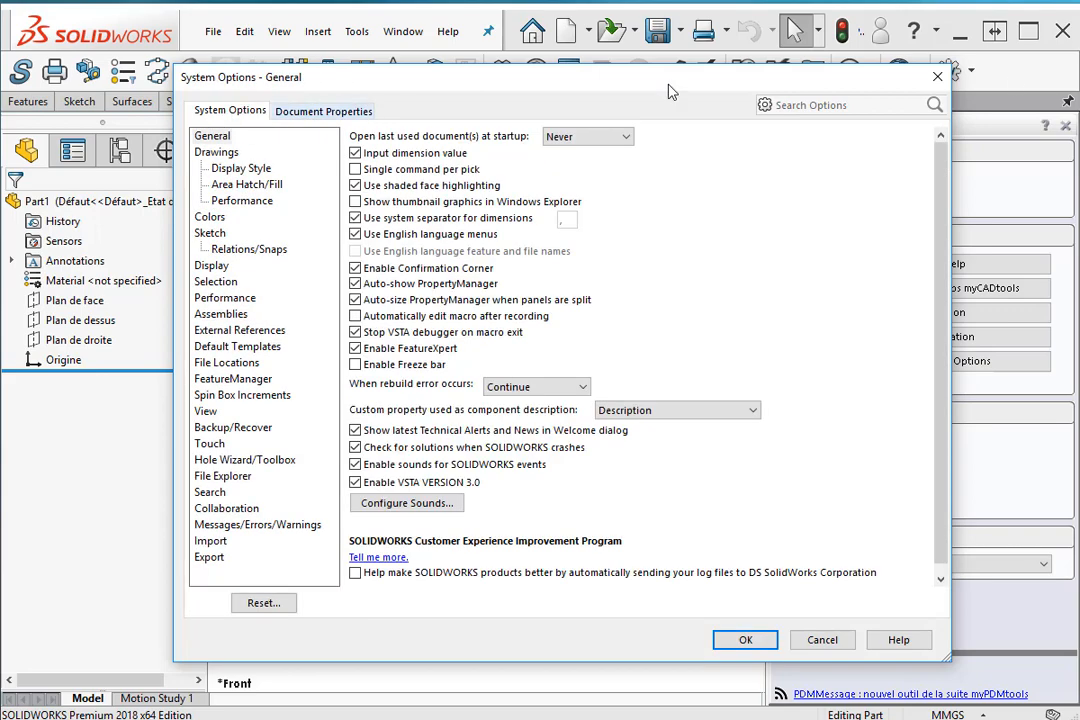
{"action": "left_click", "coordinate": [938, 78]}
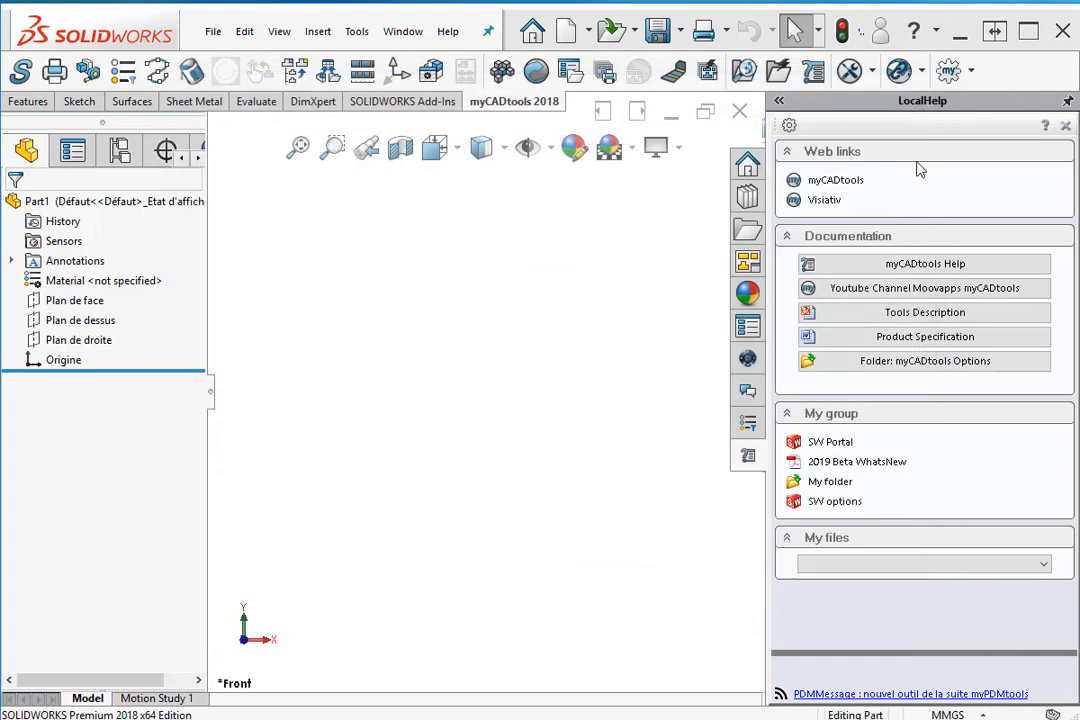
Step: Open the Back Panel.SLDASM assembly from the My files dropdown menu
{"action": "left_click", "coordinate": [925, 565]}
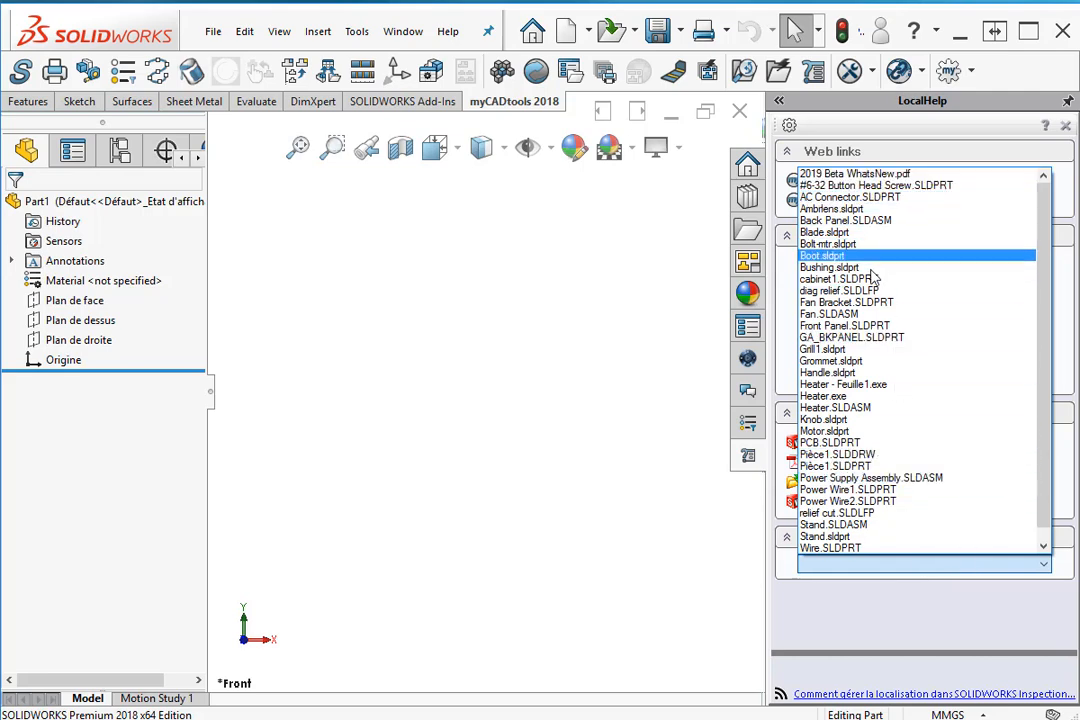
{"action": "left_click", "coordinate": [845, 220]}
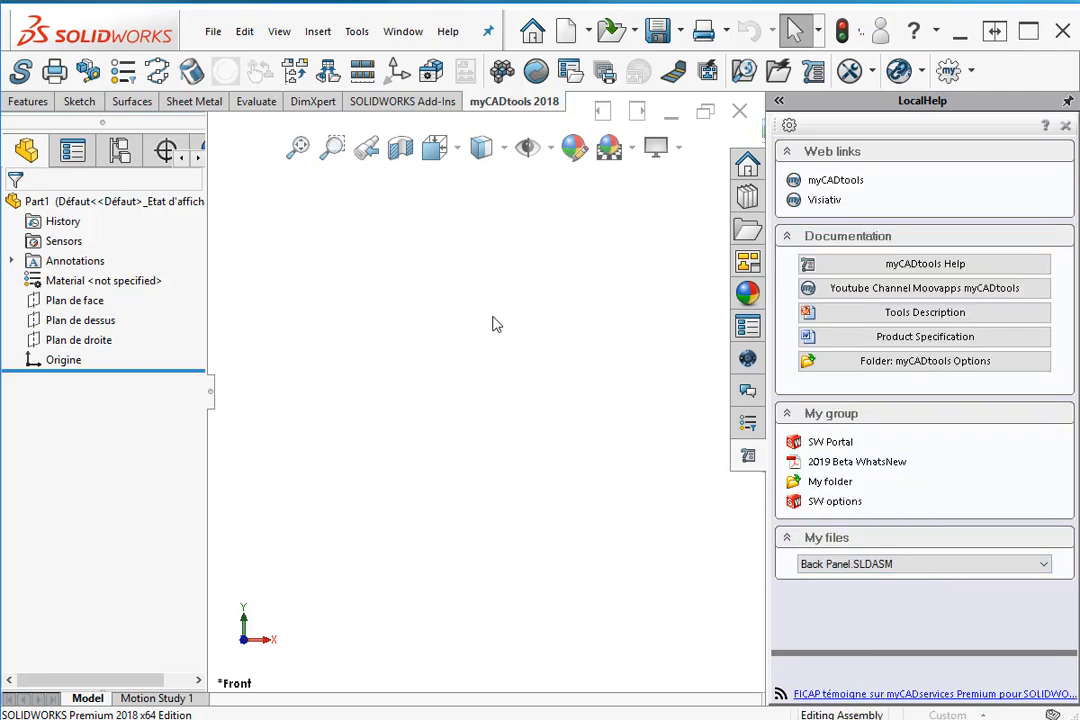